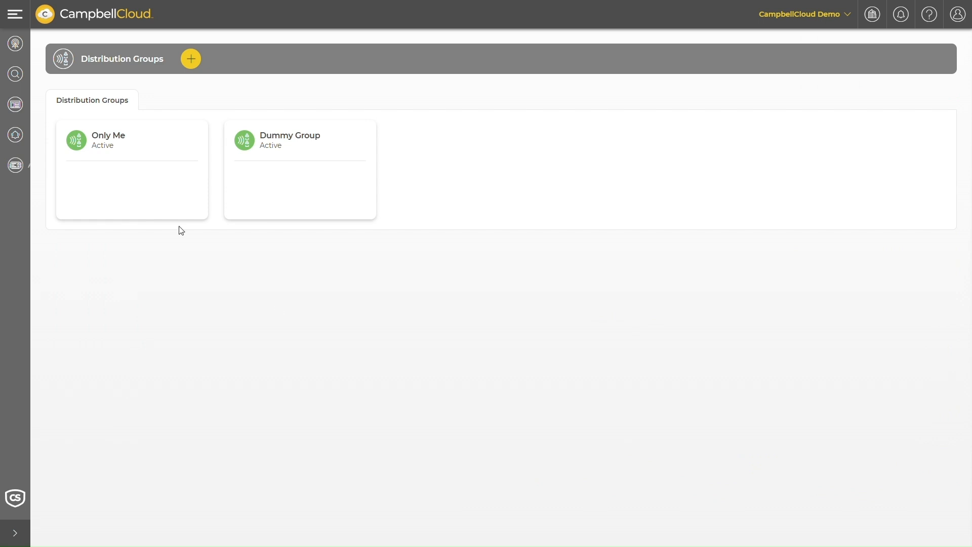
View the details of the Only Me distribution group and return to the list of all distribution groups
click(144, 172)
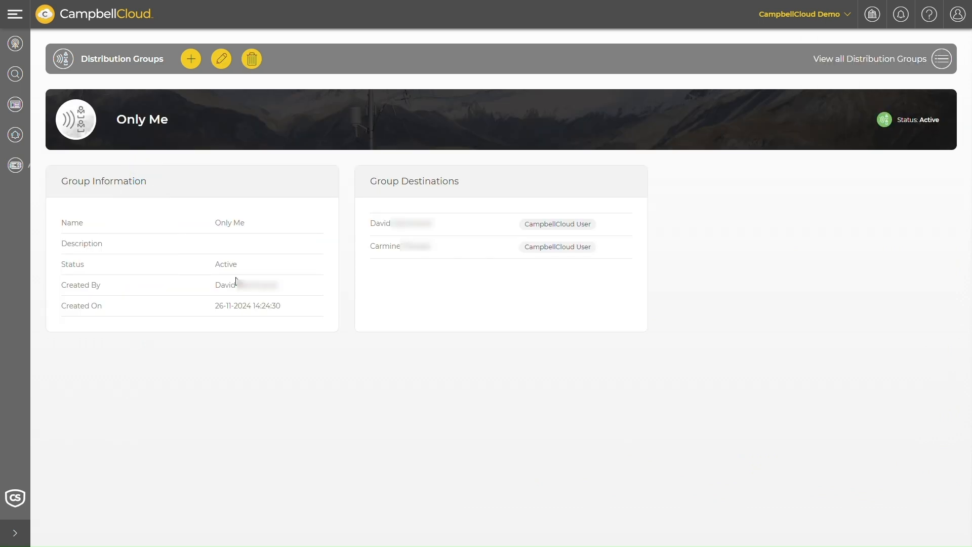
click(930, 54)
click(930, 54)
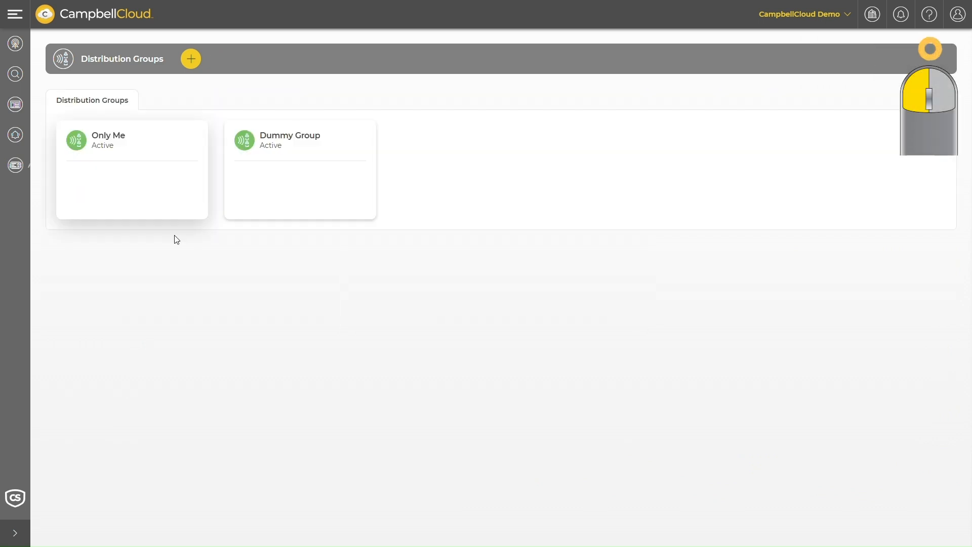
Go to the Alerts page and collapse the expanded navigation menu
click(16, 534)
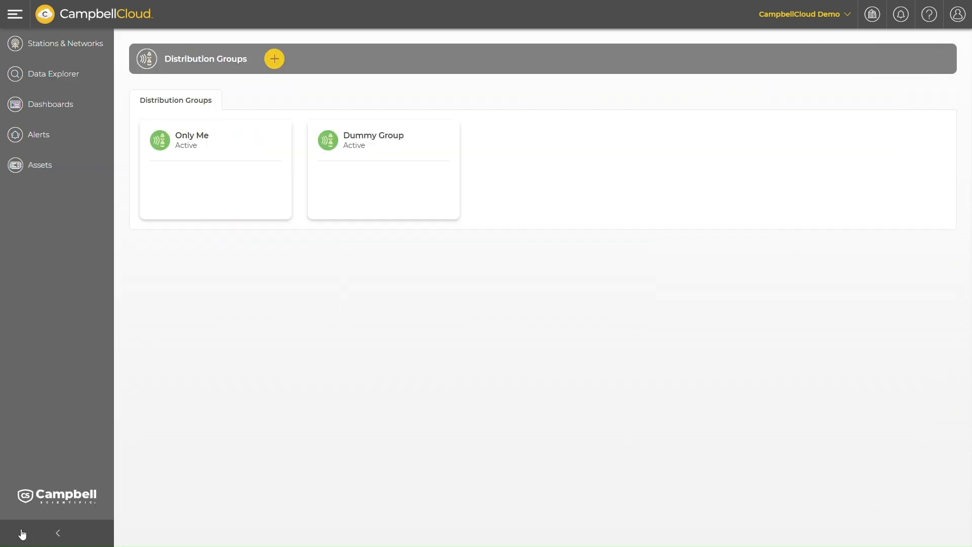
click(44, 141)
click(58, 532)
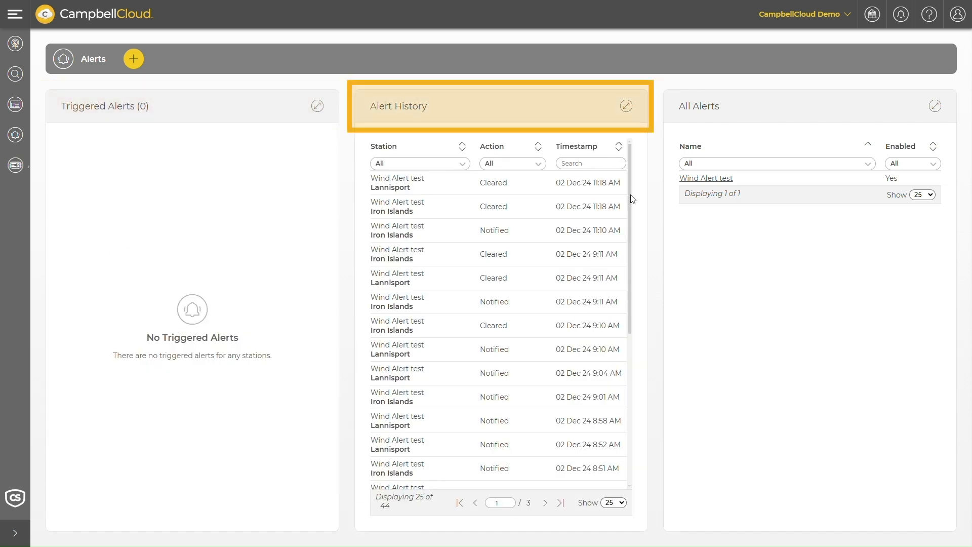
Examine the Alert History and All Alerts lists in expanded view, restoring each to its normal size
click(626, 106)
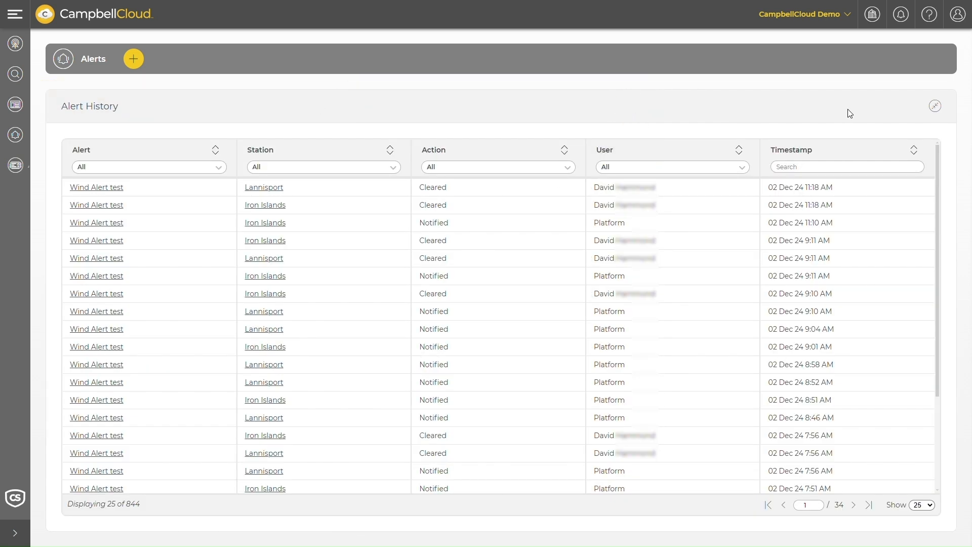
click(935, 105)
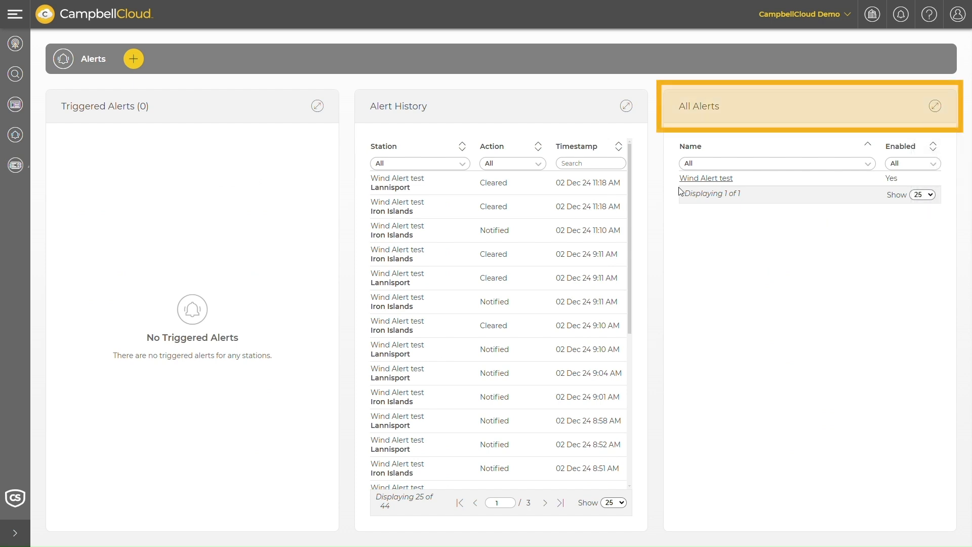
click(936, 107)
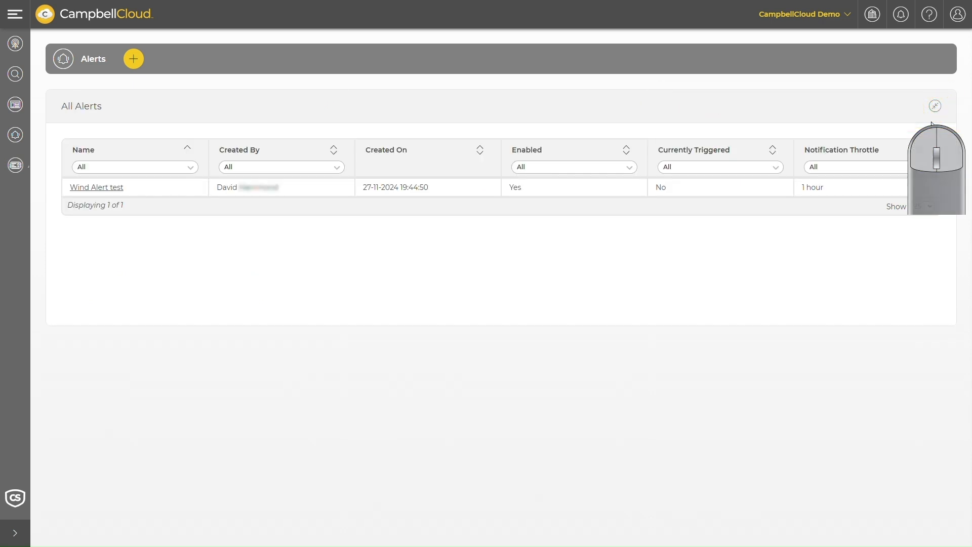
click(936, 107)
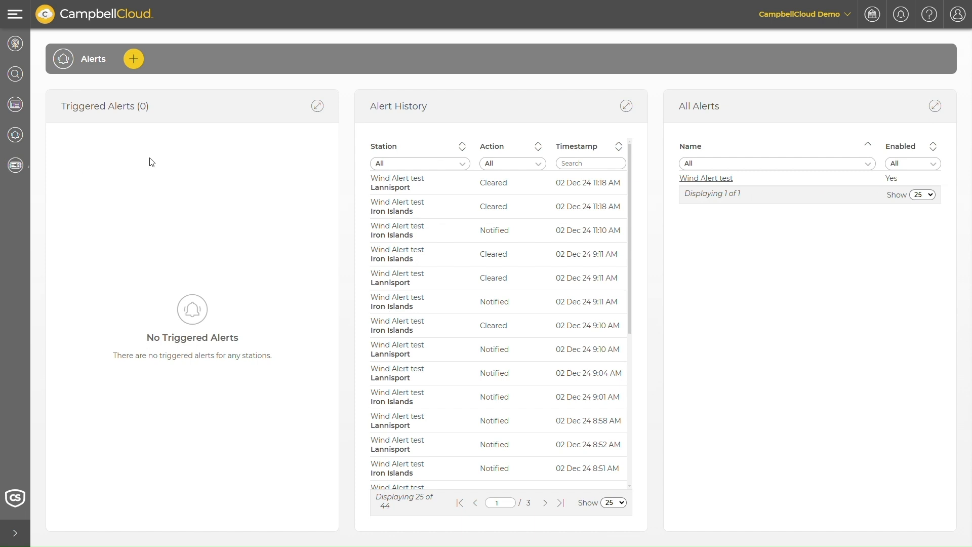
Create a new alert named "Temperature Alert" and set its status to Enabled
click(135, 60)
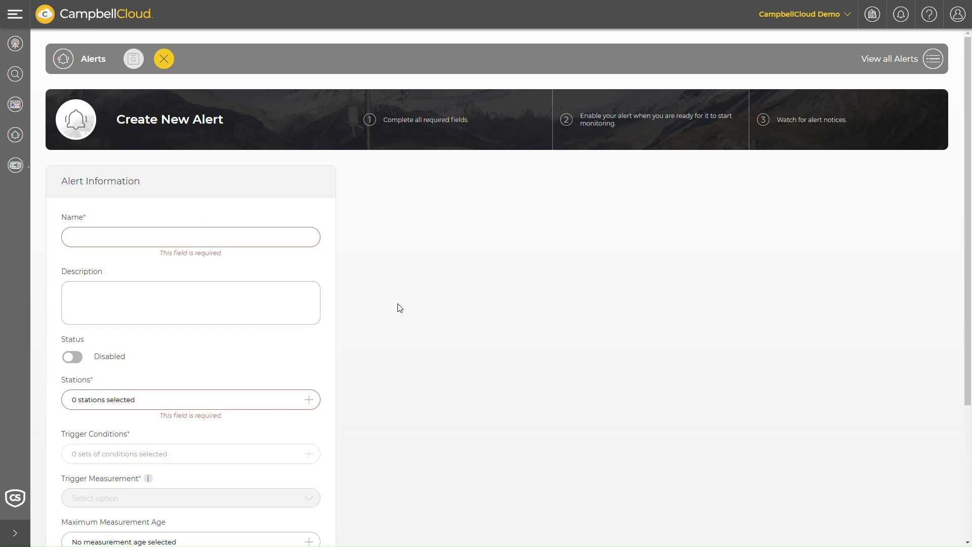
text(T)
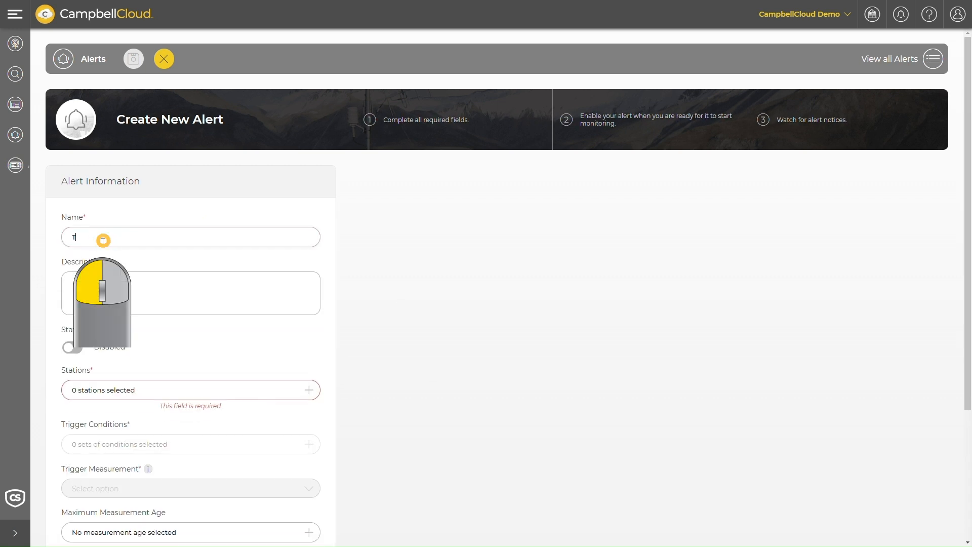
text(emperature)
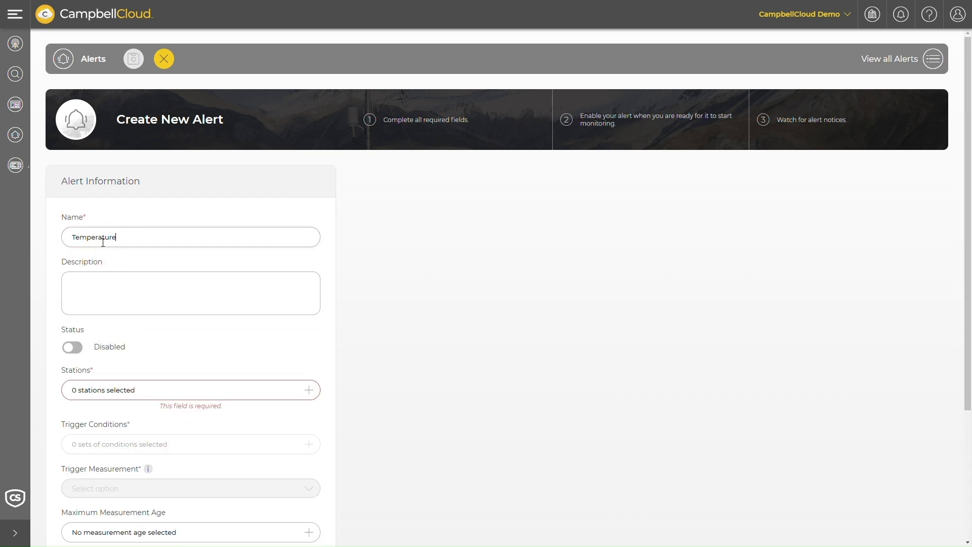
text( Alert)
click(74, 348)
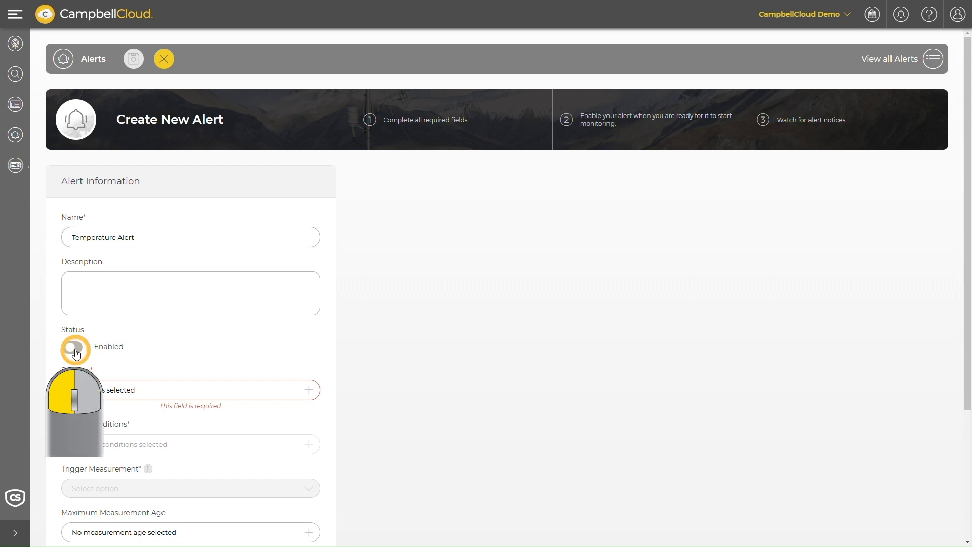
Assign the Iron Islands and Lannisport stations to the new alert and apply the selection
scroll(257, 350, down, 3)
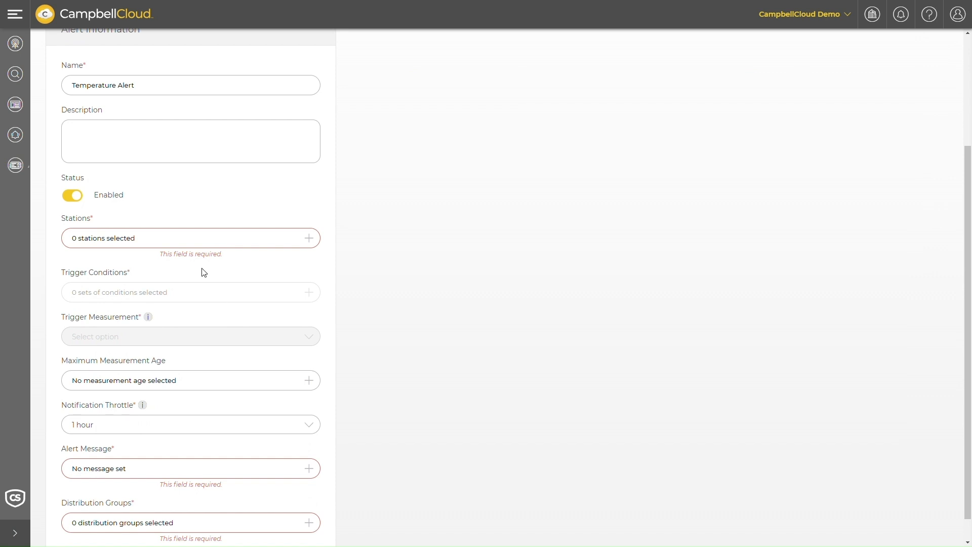
click(203, 244)
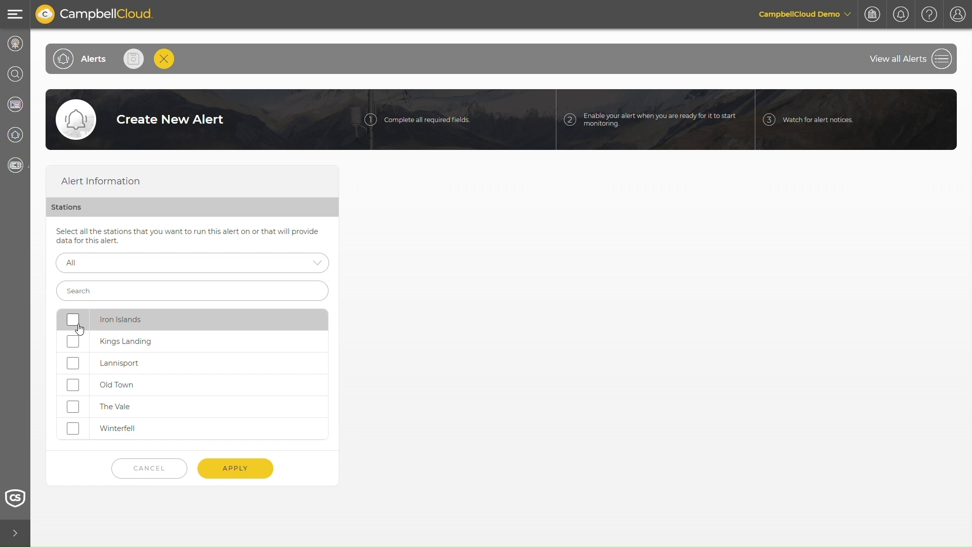
click(75, 324)
click(74, 362)
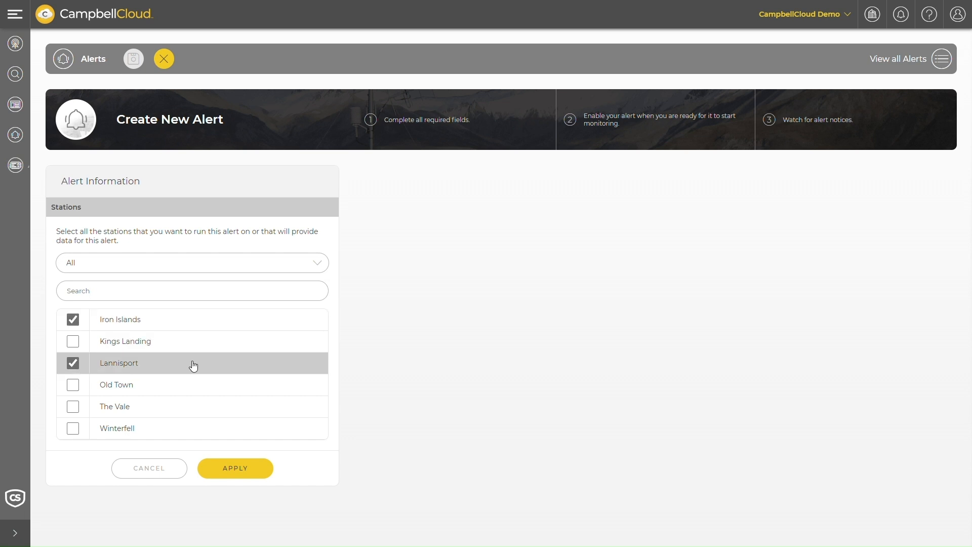
click(233, 469)
Open the alert's trigger conditions for configuration
scroll(238, 453, down, 1)
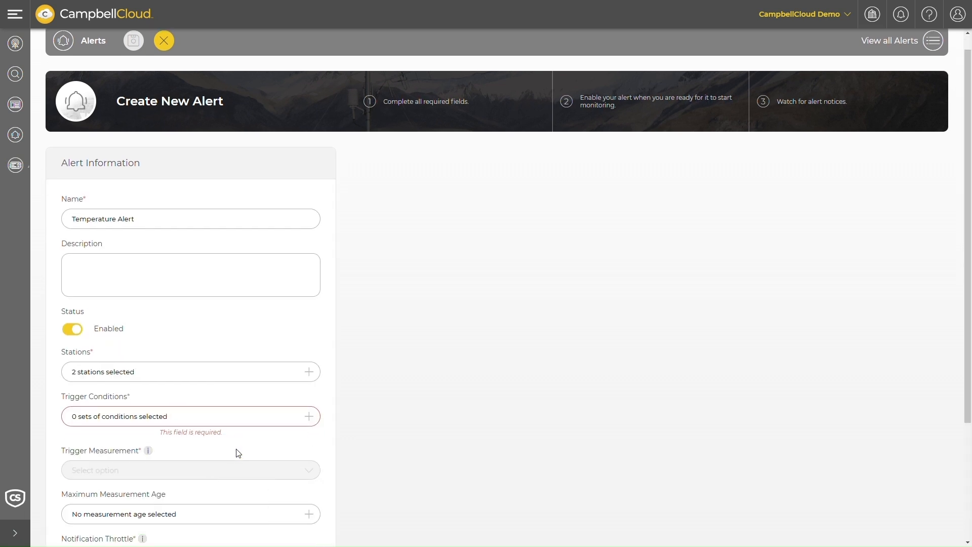
scroll(238, 453, down, 3)
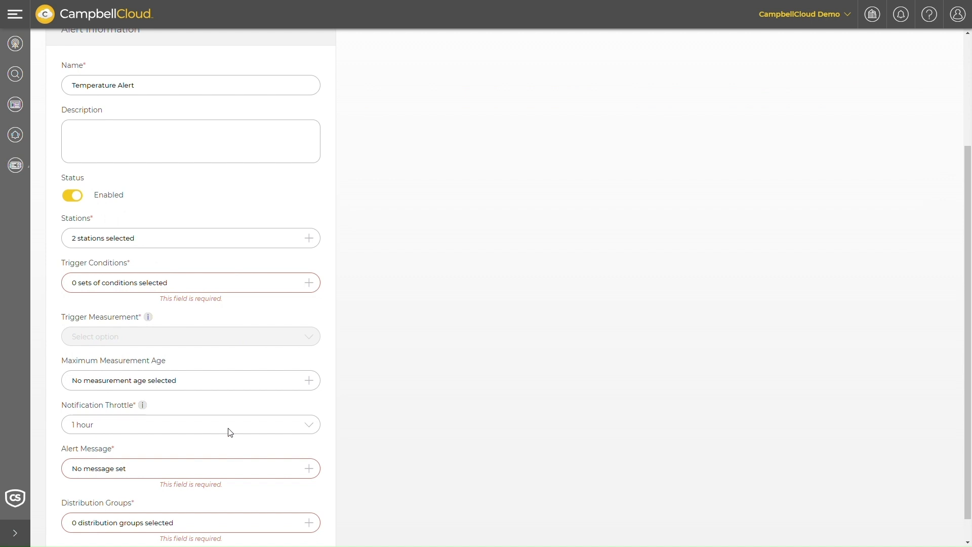
click(191, 282)
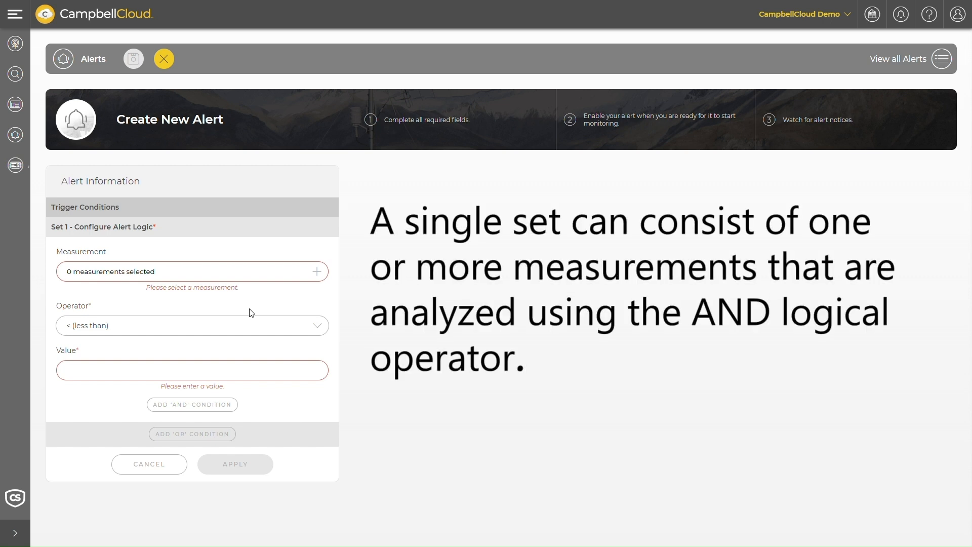
Try adding two extra AND conditions to Set 1 of the trigger conditions, and delete both again
click(210, 409)
scroll(265, 408, down, 2)
click(214, 522)
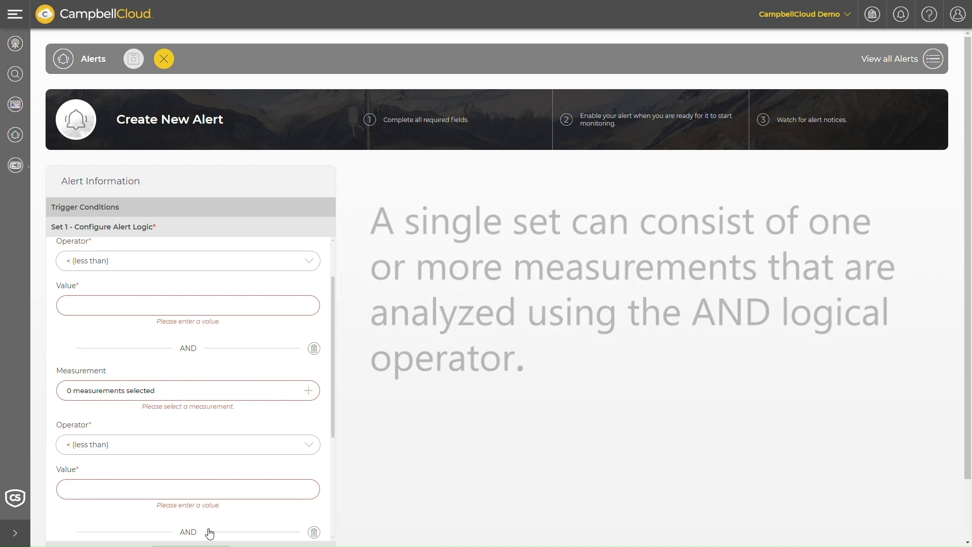
scroll(226, 453, down, 3)
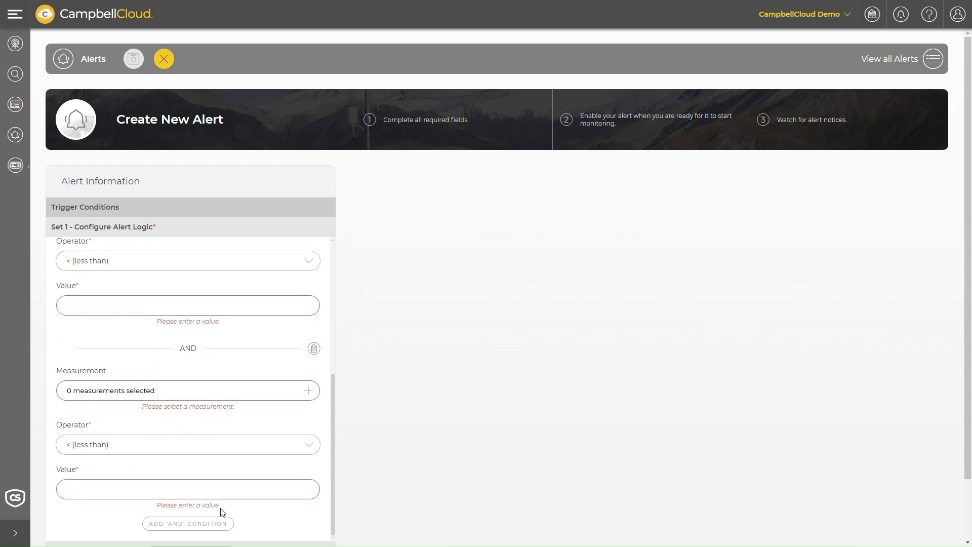
scroll(219, 509, up, 2)
scroll(219, 505, down, 2)
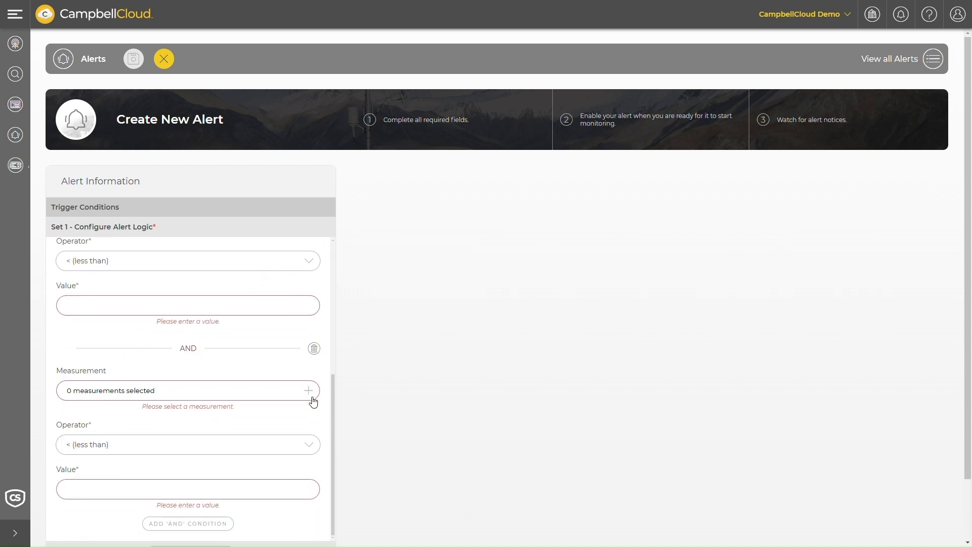
click(314, 350)
click(315, 408)
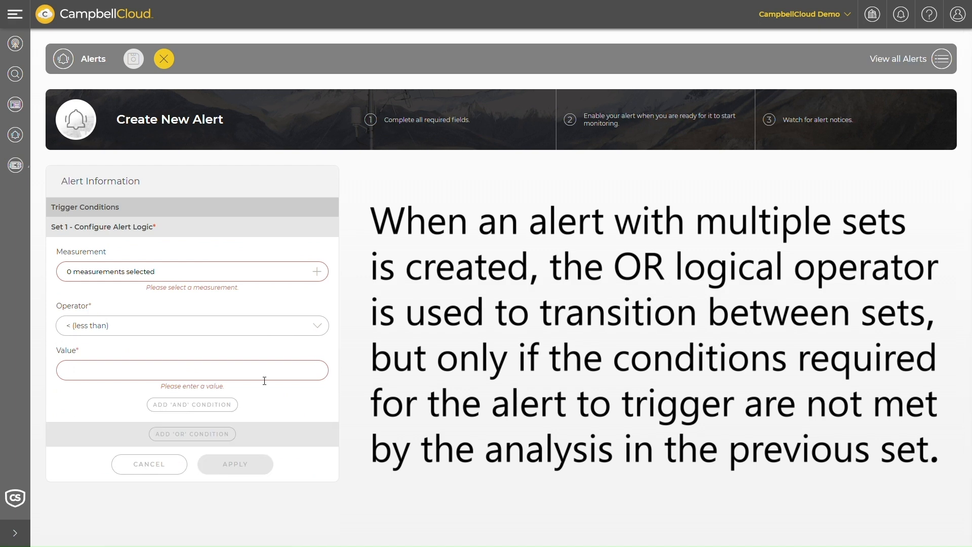
Try adding Set 2 and Set 3 as OR conditions, and delete both sets again
click(218, 441)
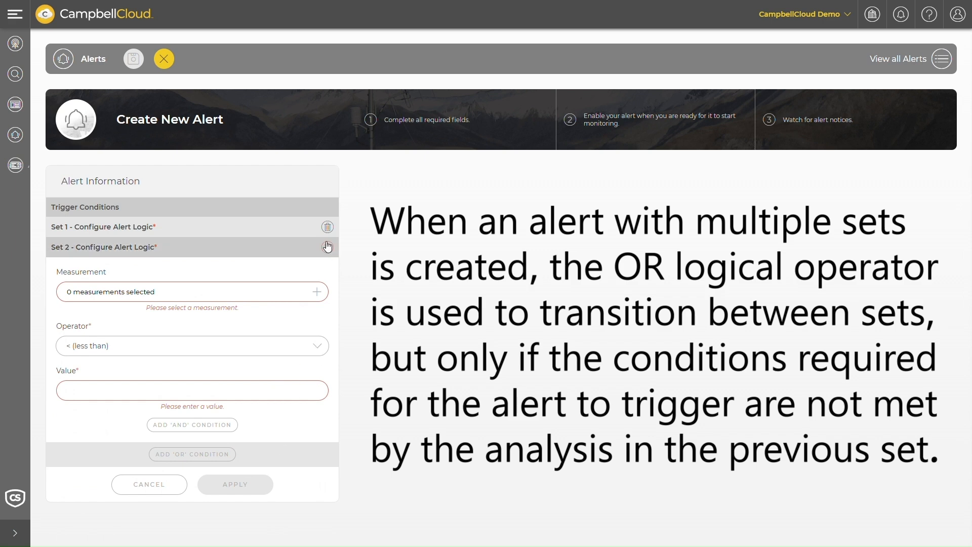
click(197, 454)
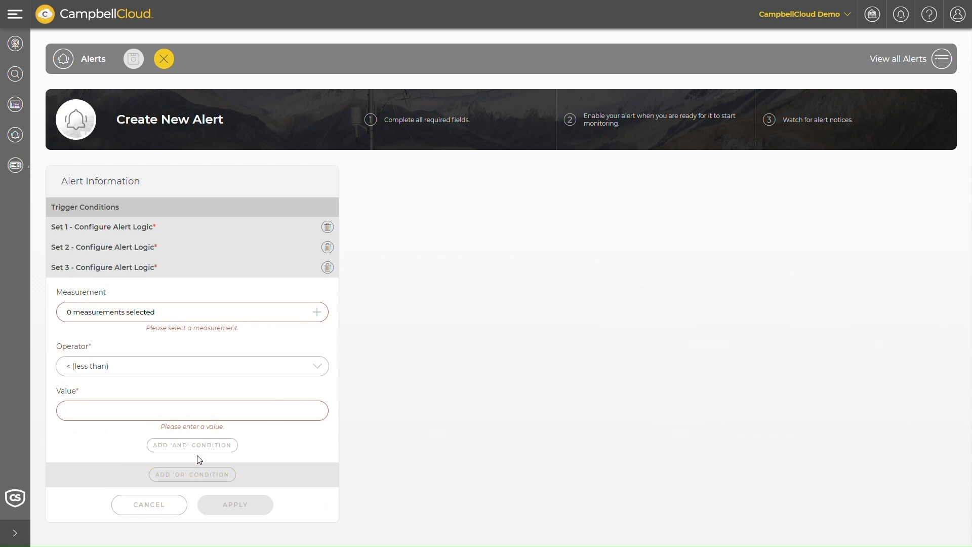
click(328, 268)
click(328, 247)
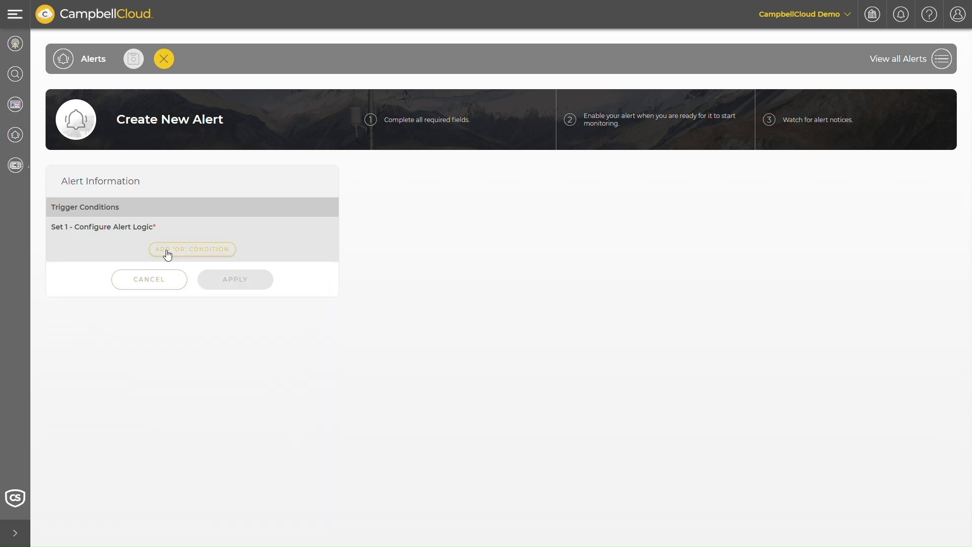
Choose Set 1's measurement by classification, selecting Temperature, Air temperature (near surface), and apply it
click(158, 231)
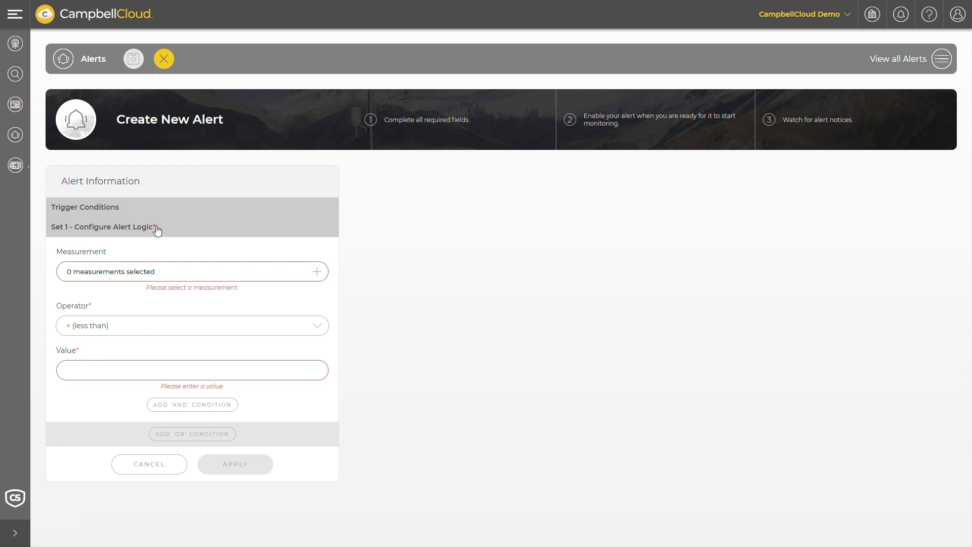
click(186, 273)
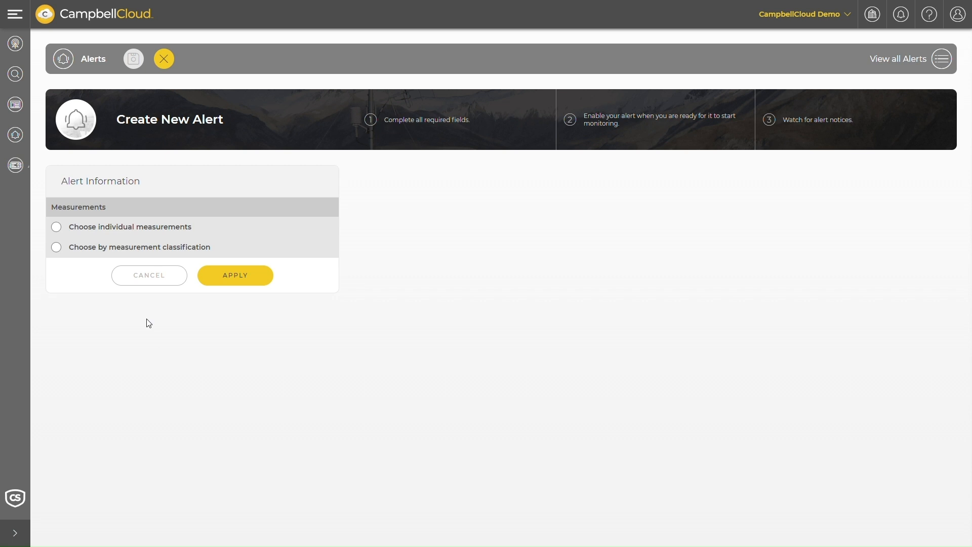
click(182, 252)
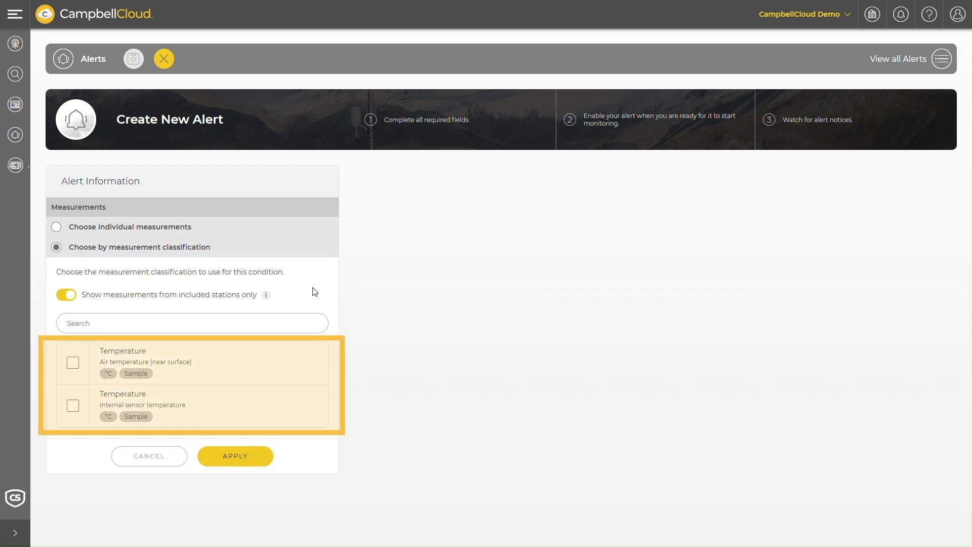
mouse_move(266, 299)
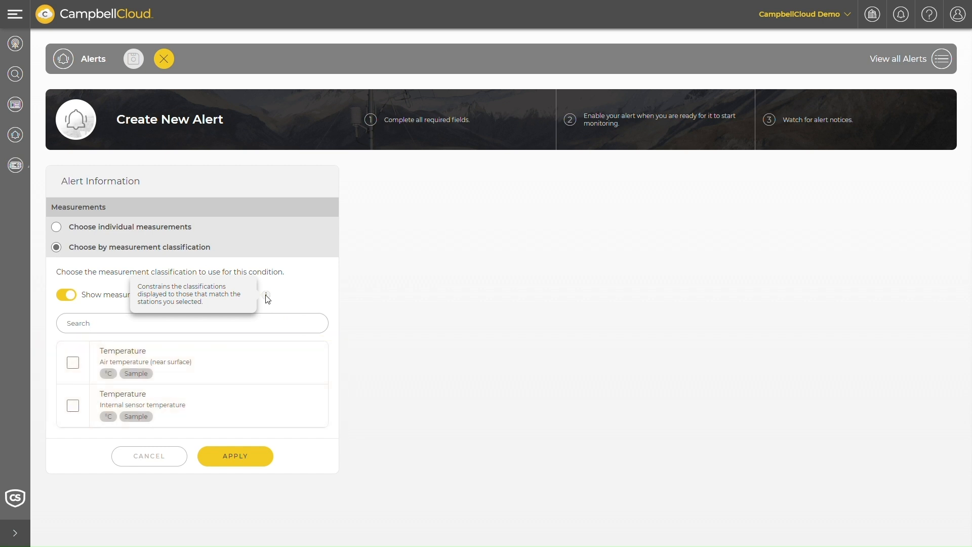
click(73, 362)
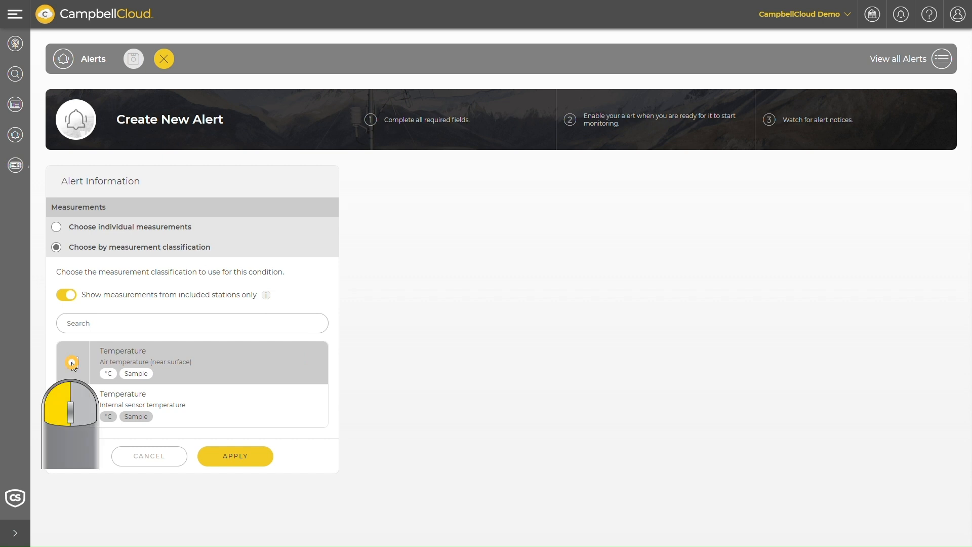
click(250, 490)
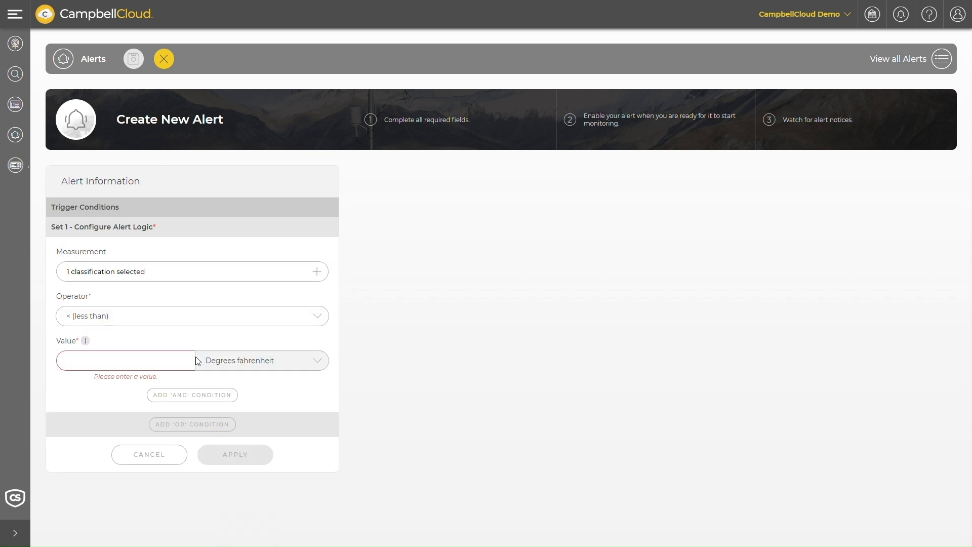
Set the Set 1 condition's operator to > (greater than) and its value to 32 degrees Fahrenheit
click(172, 319)
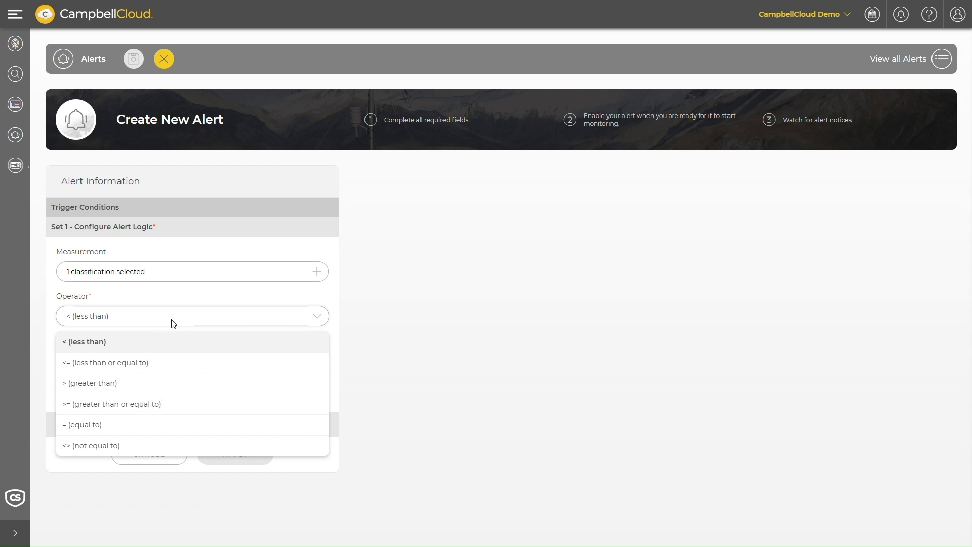
click(139, 383)
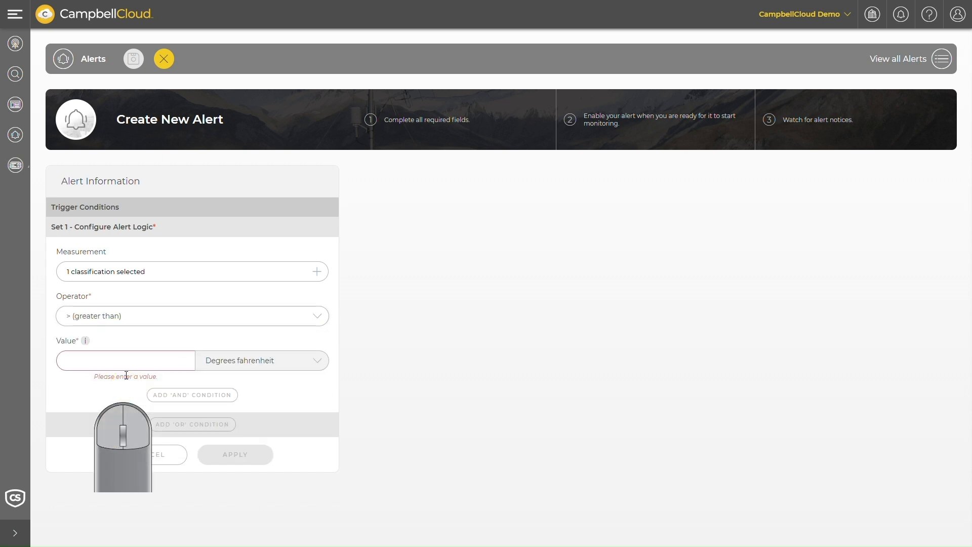
click(123, 366)
text(32)
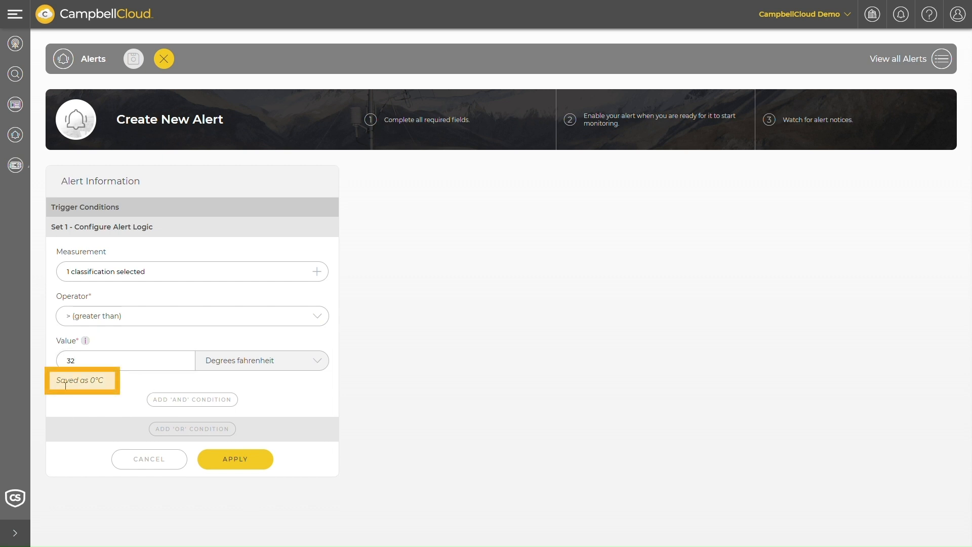
drag(65, 385, 121, 387)
click(115, 397)
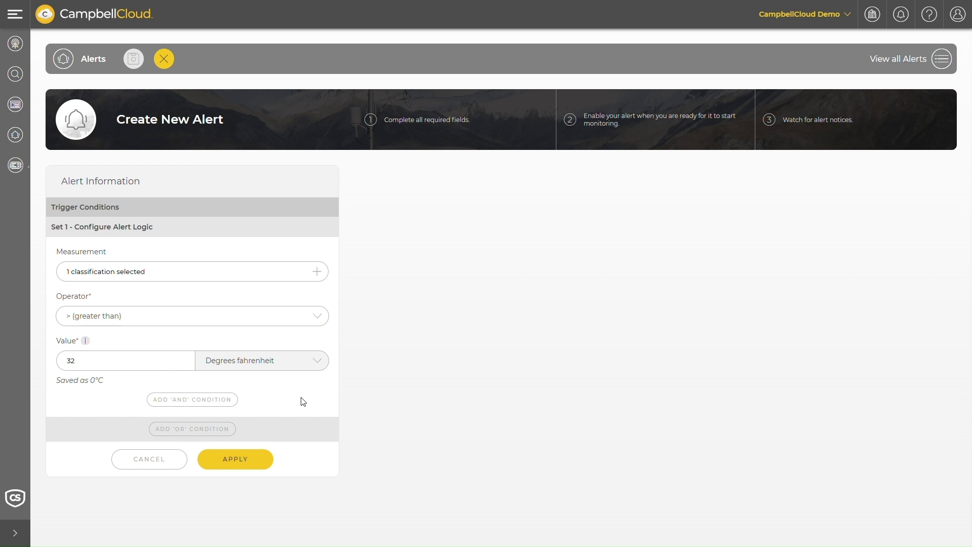
Apply the Set 1 trigger conditions to the alert and check the help note for Trigger Measurement
click(270, 458)
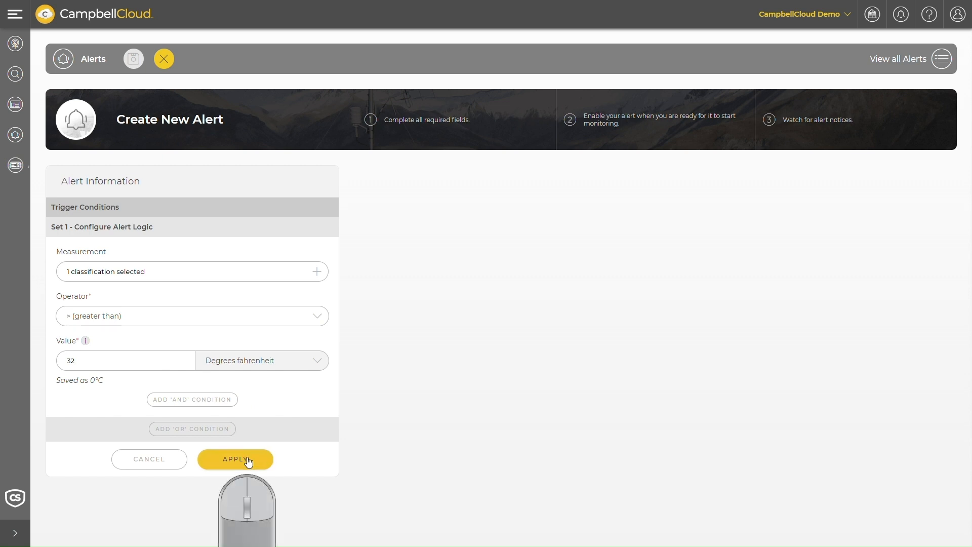
scroll(263, 380, down, 3)
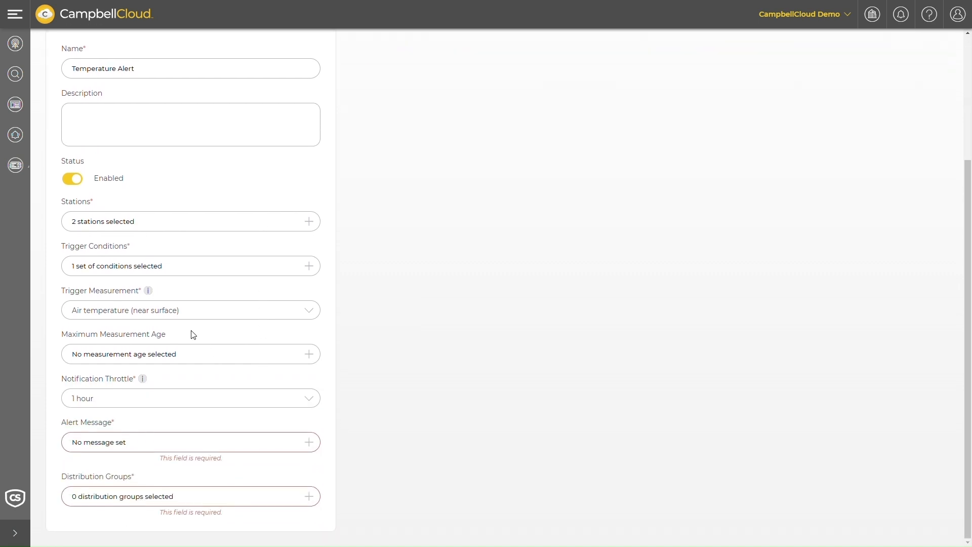
click(153, 294)
Look at the Maximum Measurement Age settings and leave them without making changes
click(276, 354)
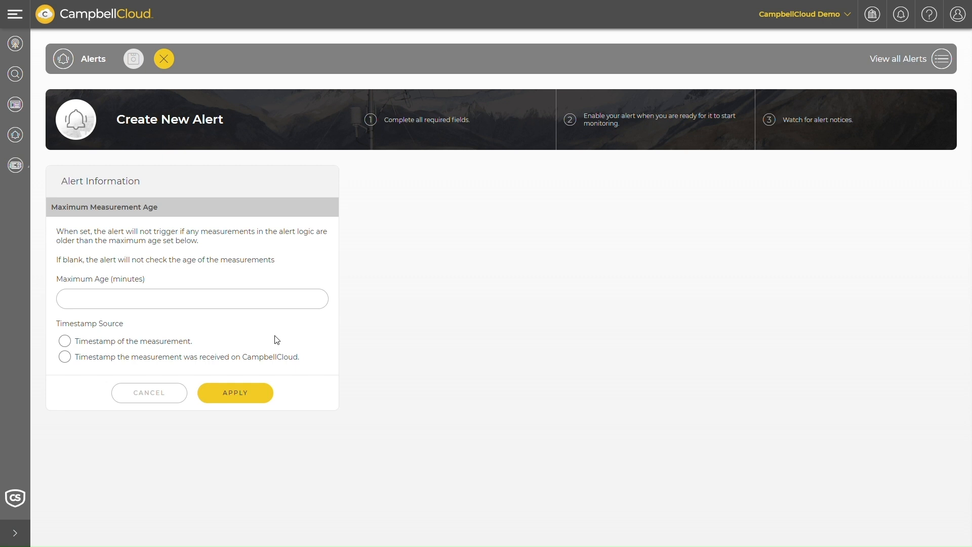
click(156, 400)
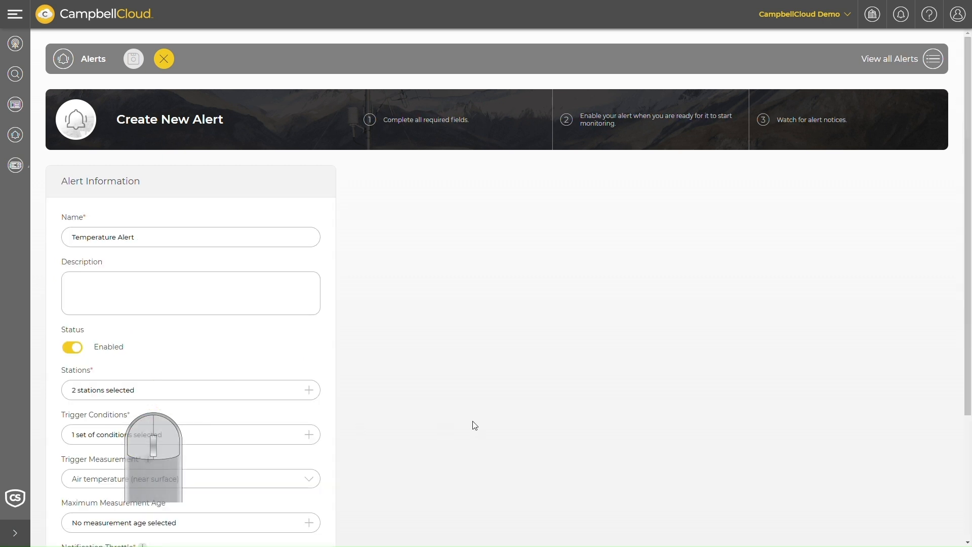
Read the Notification Throttle help note and review the available throttle intervals without changing the selection
scroll(472, 425, down, 3)
scroll(470, 425, down, 1)
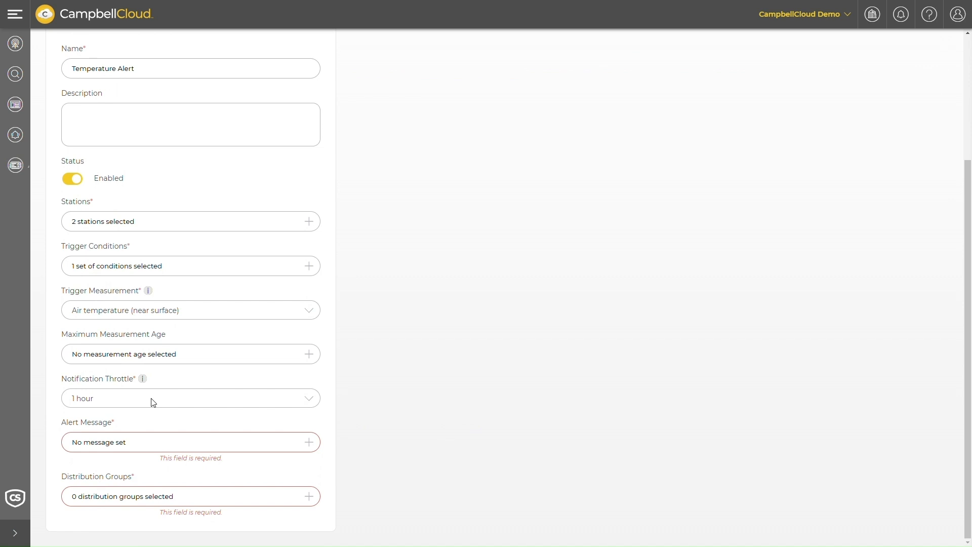
mouse_move(145, 382)
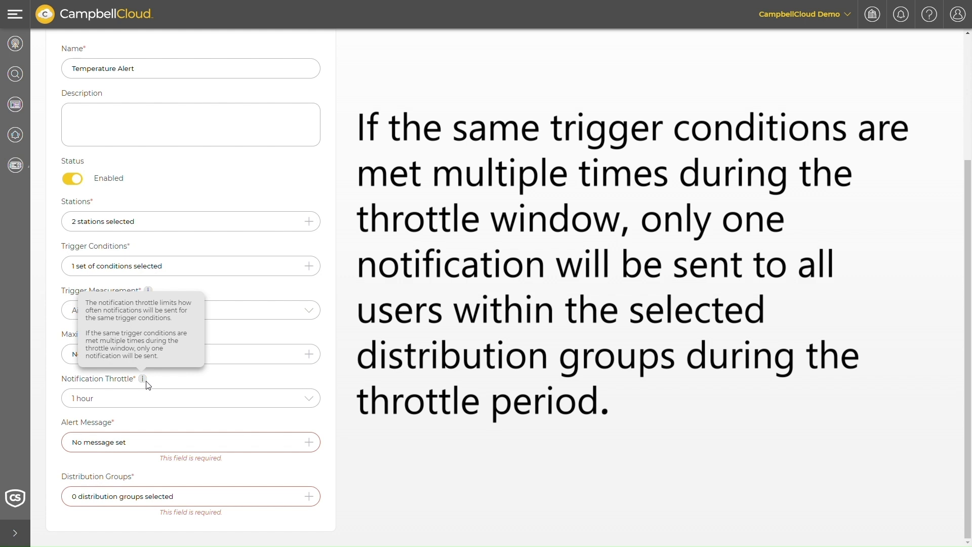
click(255, 402)
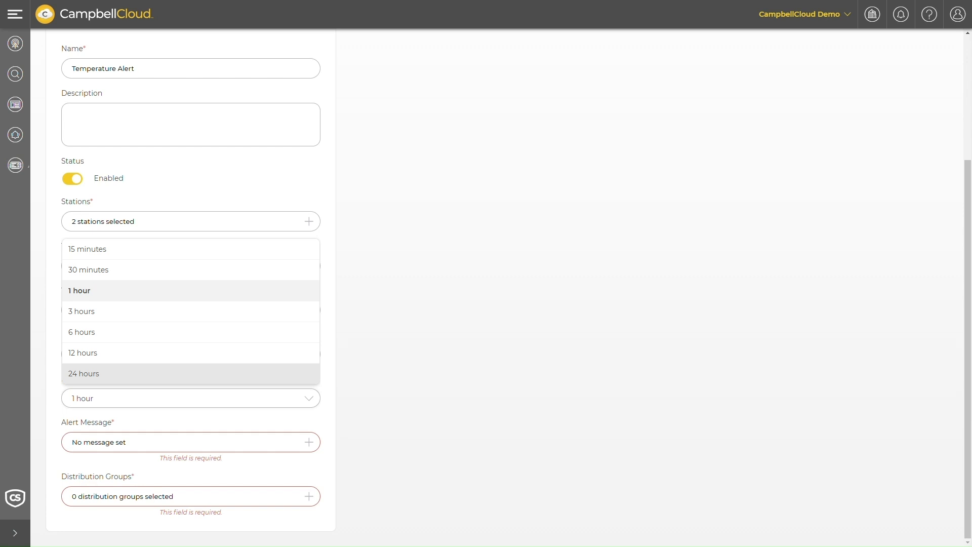
click(241, 419)
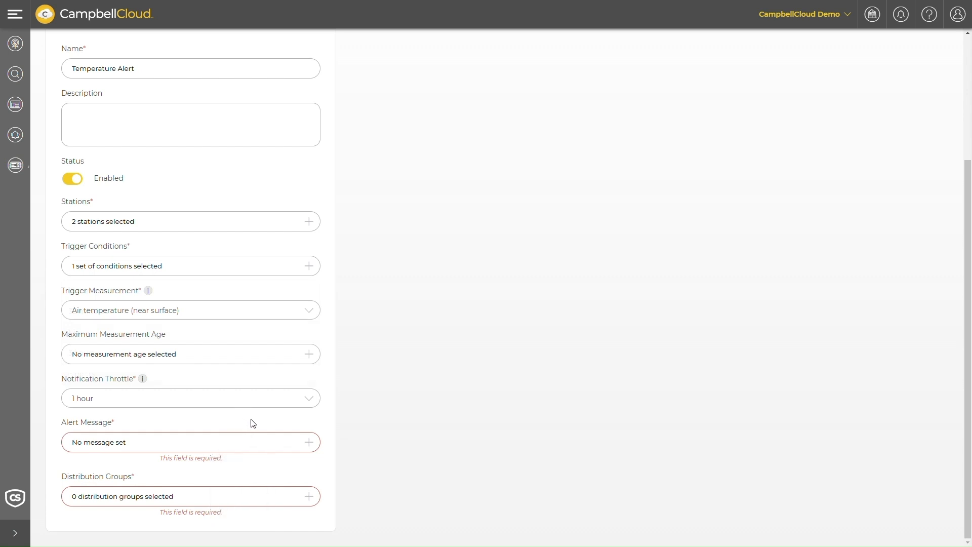
Write the alert message "Alert - temperature at station {{station_name}} has exceeded threshold defined.", inserting the station name as a variable
click(163, 445)
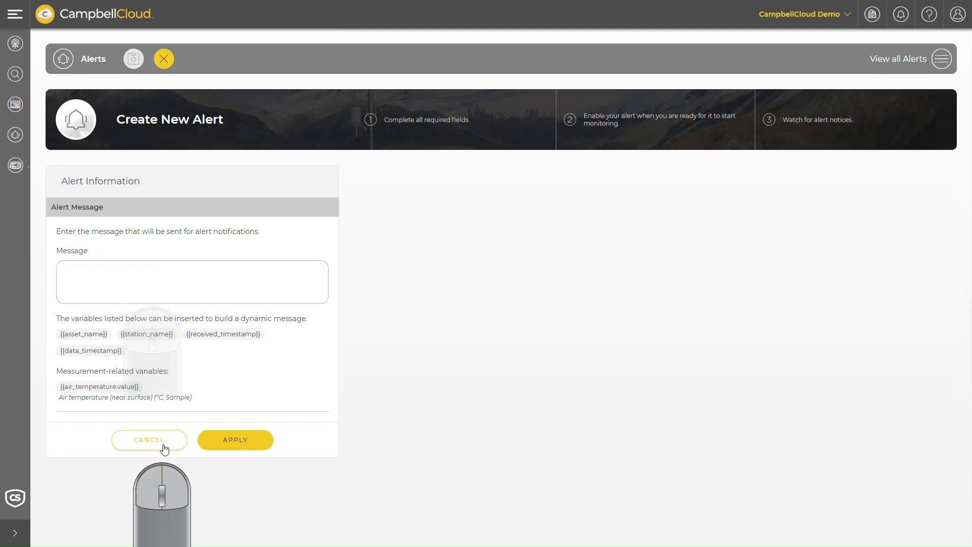
click(153, 289)
text(Aler)
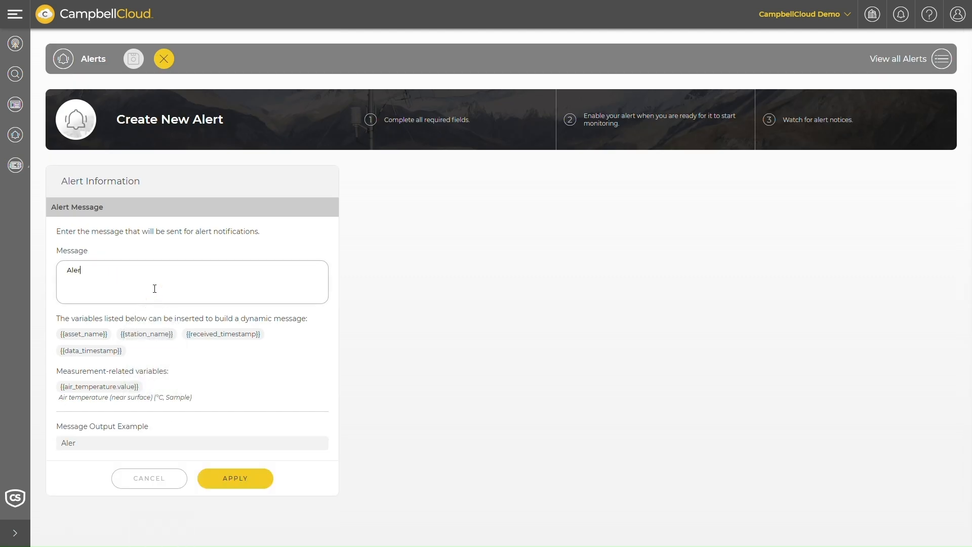
text(t - tempeatu)
key(BackSpace)
key(BackSpace)
key(BackSpace)
text(rature at station)
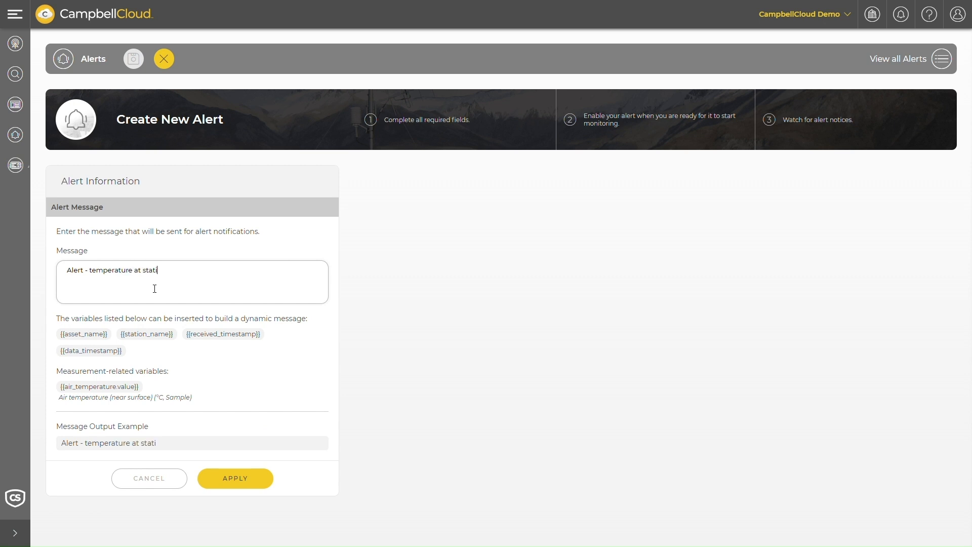
click(147, 333)
text(has e)
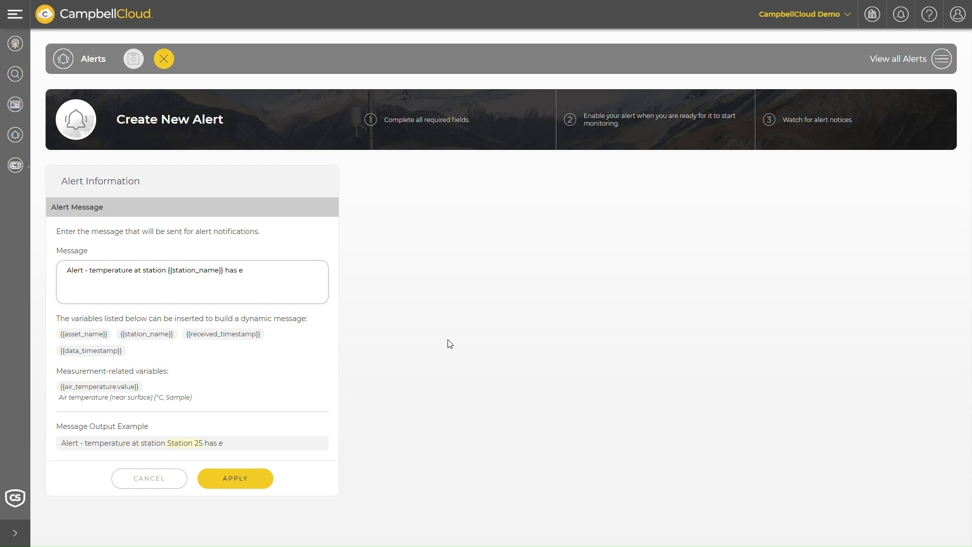
text(xceeded threshold defined.)
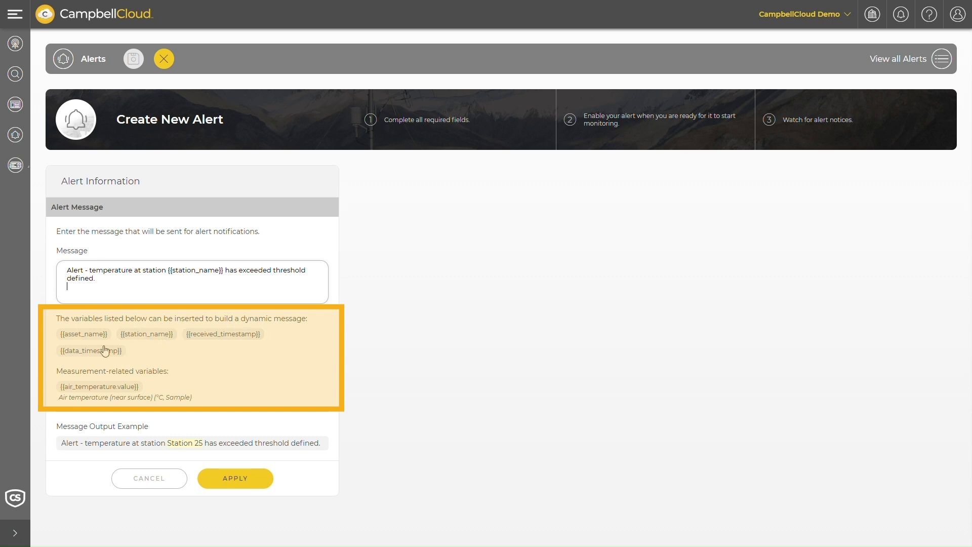
Add the {{air_temperature.value}} and {{data_timestamp}} variables on separate lines of the alert message and apply it
click(100, 386)
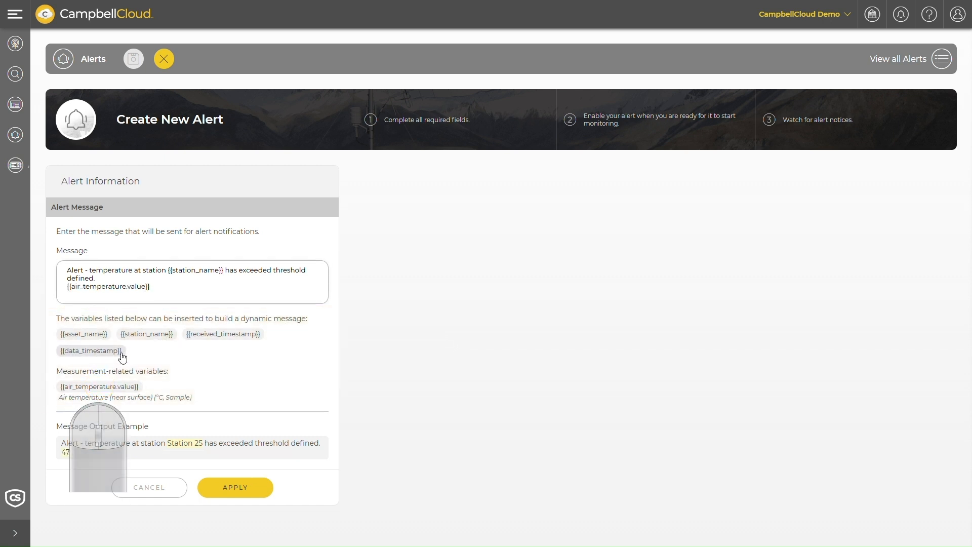
click(101, 351)
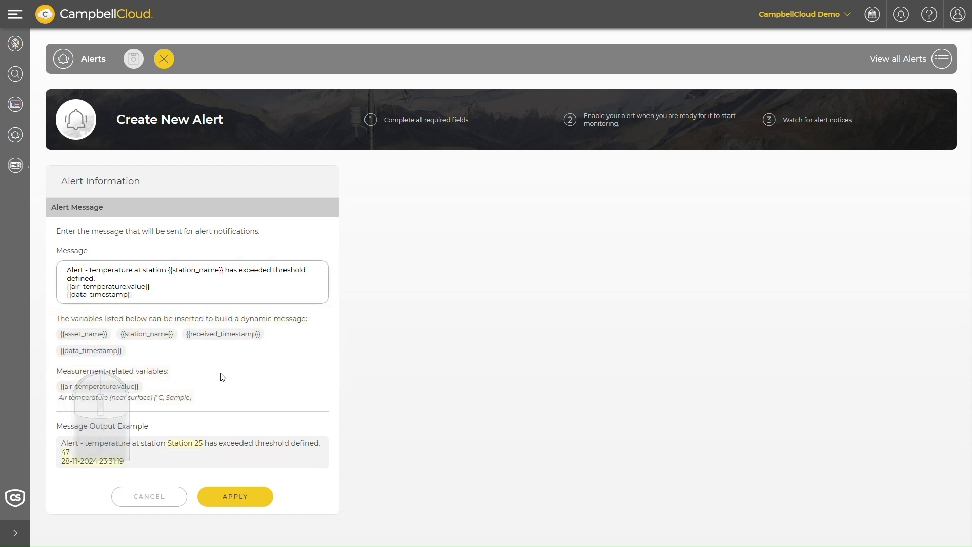
click(236, 497)
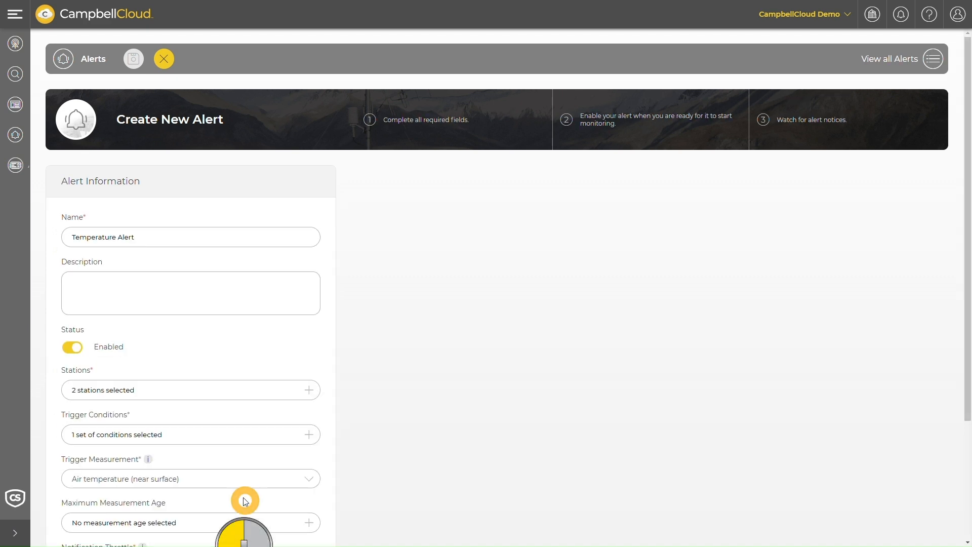
Assign the Only Me distribution group to the alert and apply the selection
scroll(247, 483, down, 3)
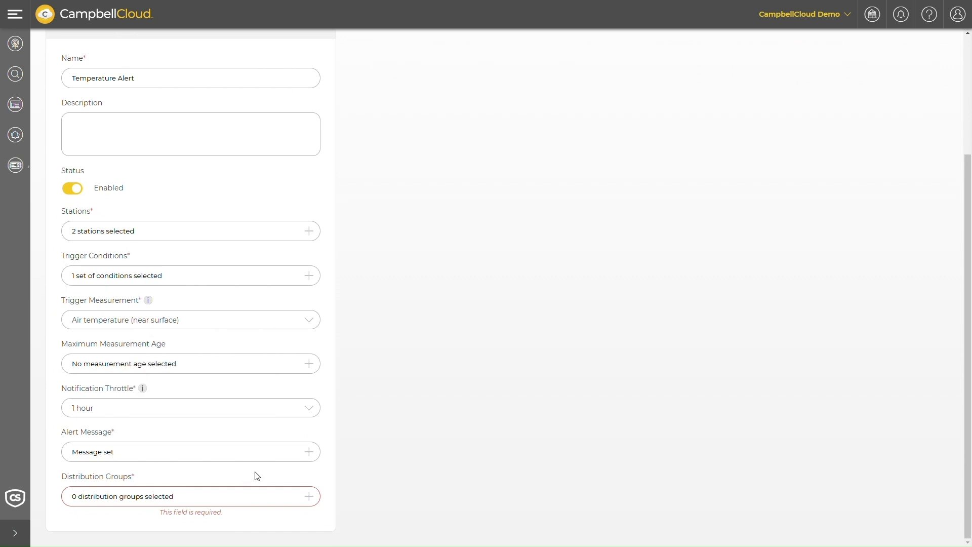
click(161, 496)
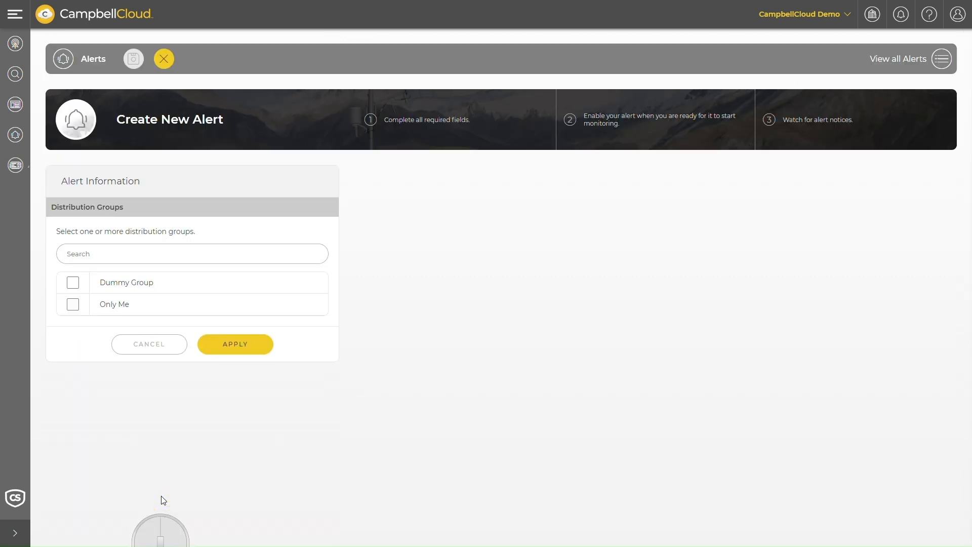
click(77, 306)
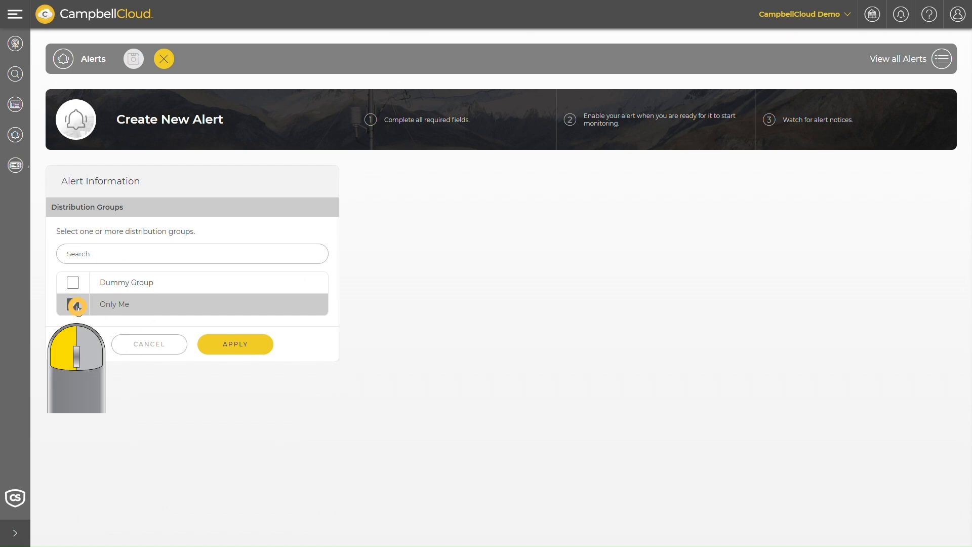
click(251, 345)
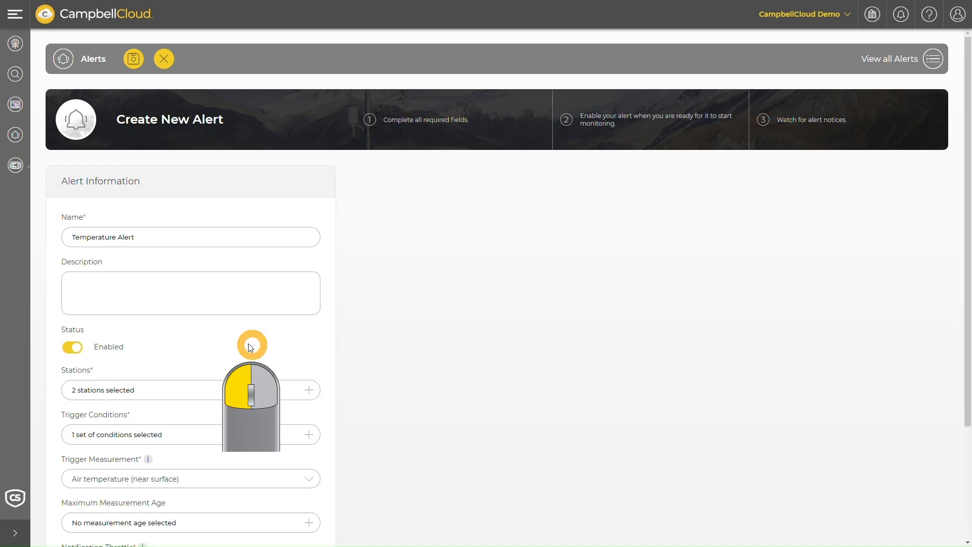
Save the new Temperature Alert and review its alert information
scroll(361, 418, down, 3)
scroll(360, 416, up, 3)
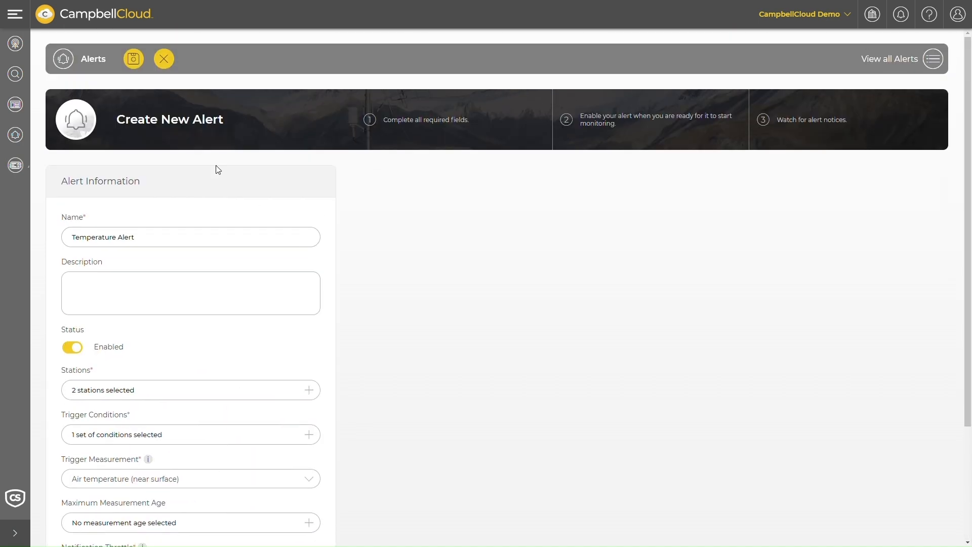
click(134, 59)
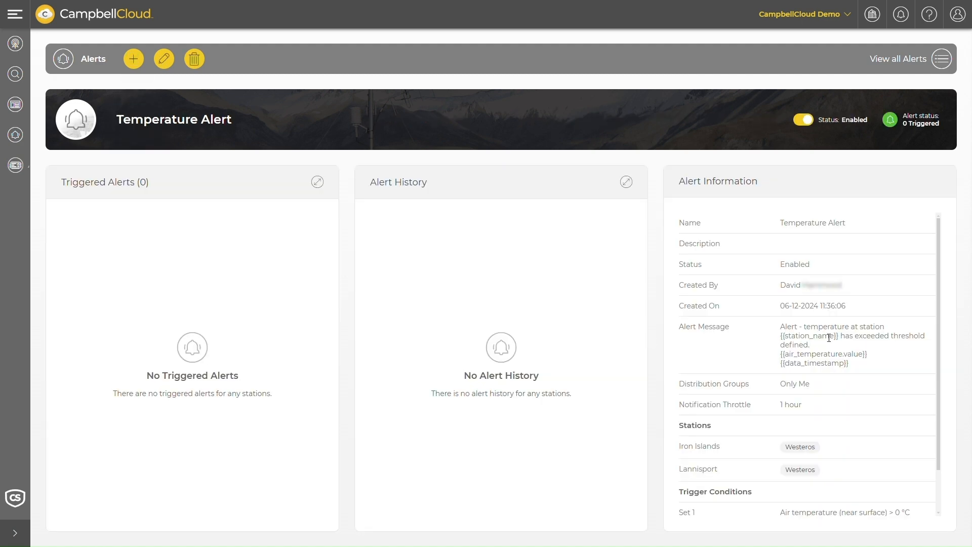
scroll(829, 386, down, 1)
scroll(833, 422, up, 1)
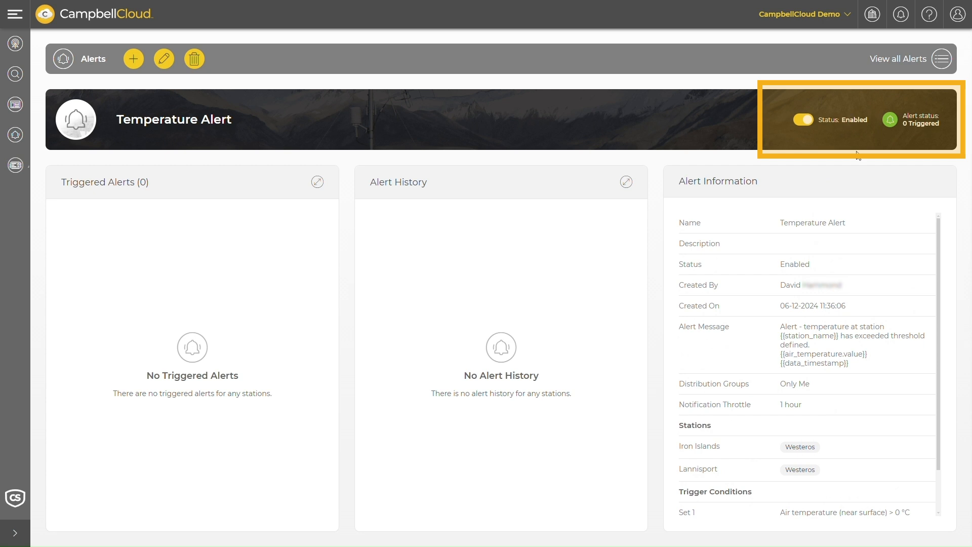
View all alerts, expand the All Alerts table to examine its details, and collapse it again
click(929, 60)
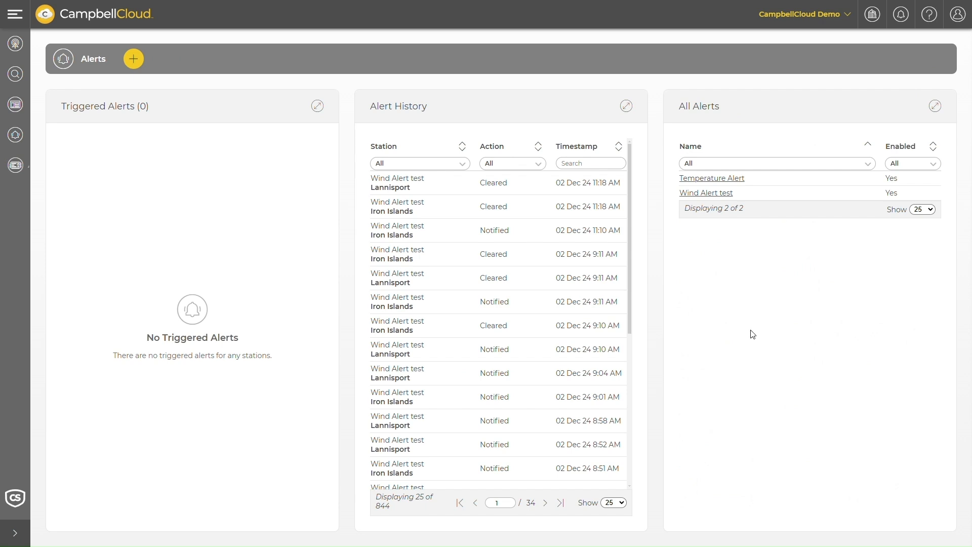
click(934, 106)
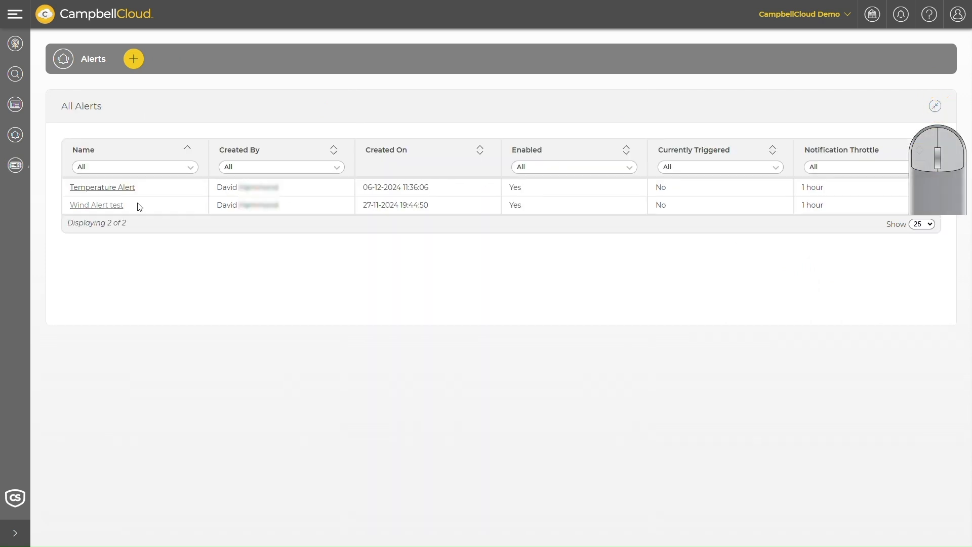
click(935, 106)
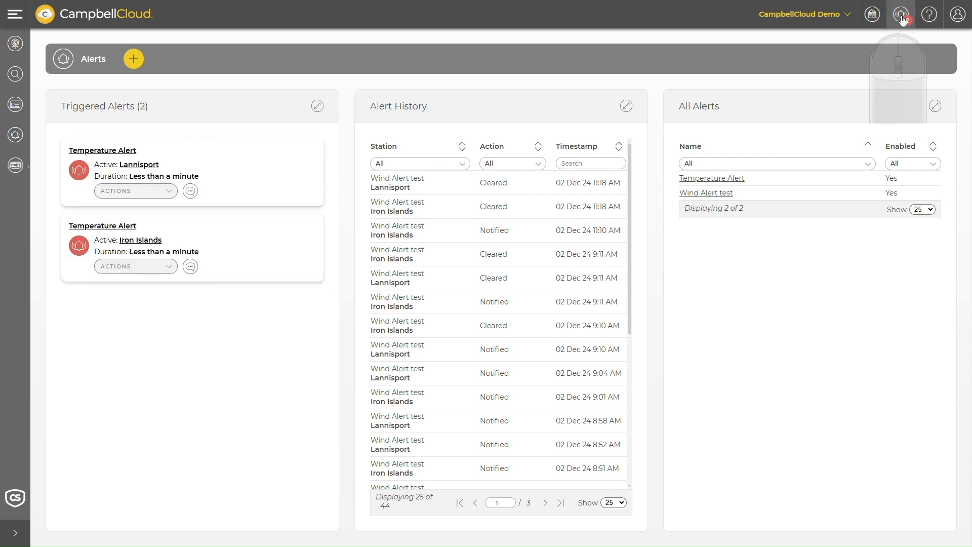
Open the current alerts, review the status filter options, and read the message of the Lannisport Temperature Alert
click(901, 20)
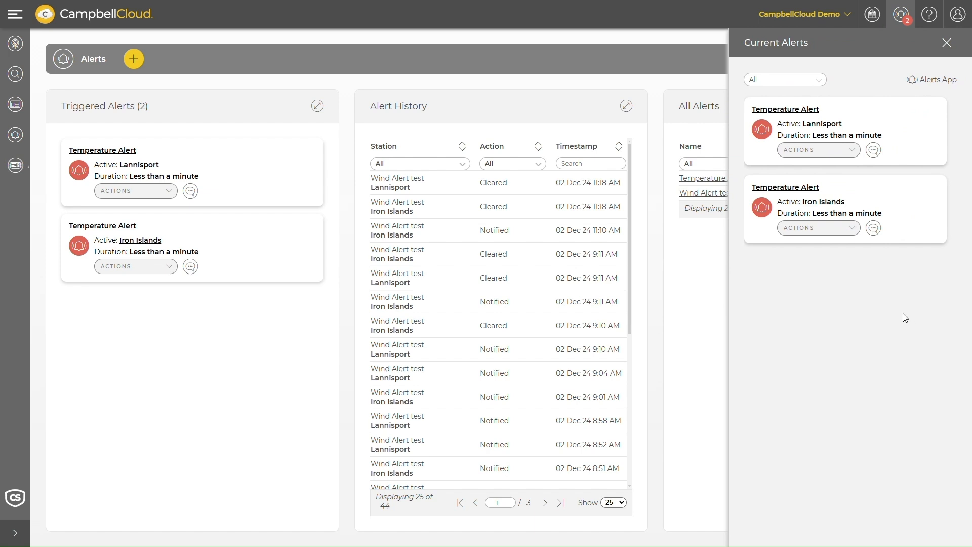
click(819, 84)
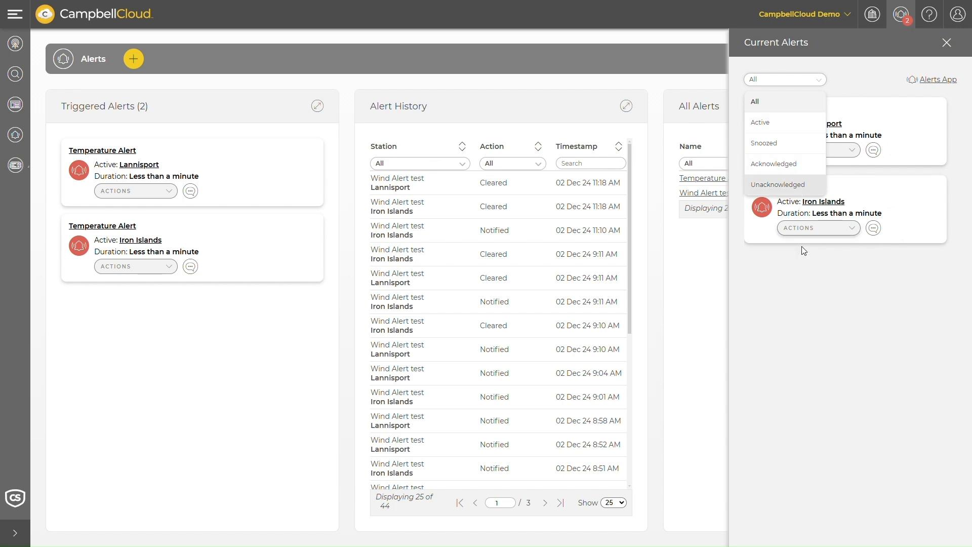
click(807, 294)
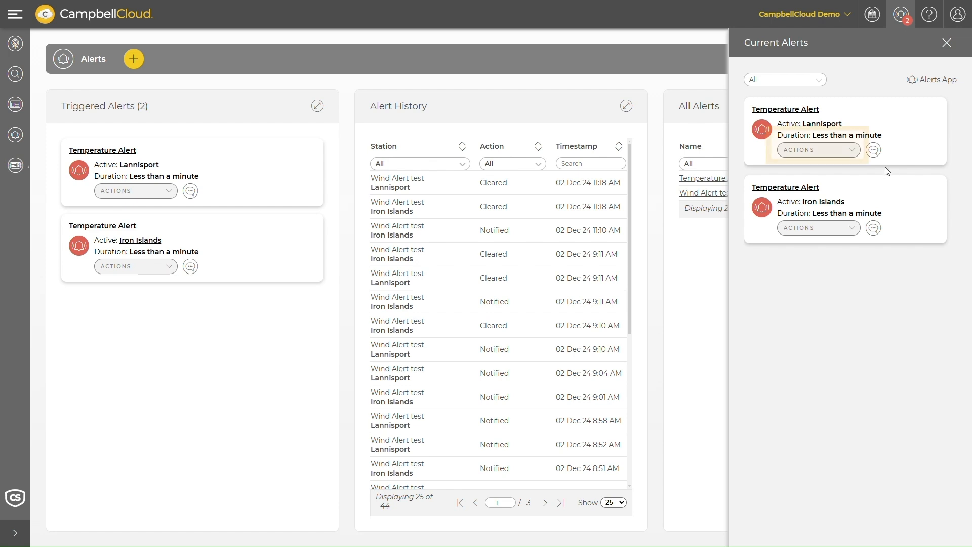
mouse_move(873, 150)
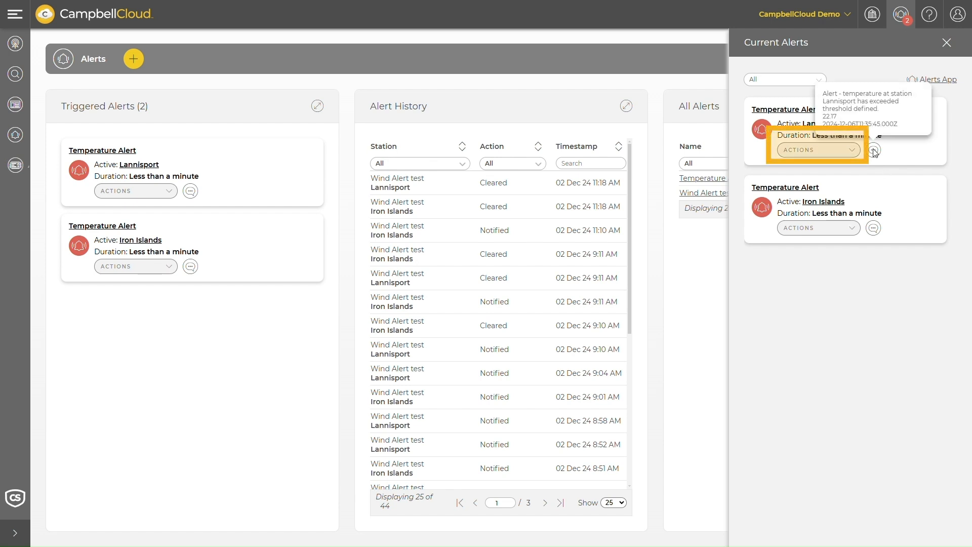
Acknowledge the Lannisport Temperature Alert, snooze it for 24 hours, and close the current alerts
click(843, 151)
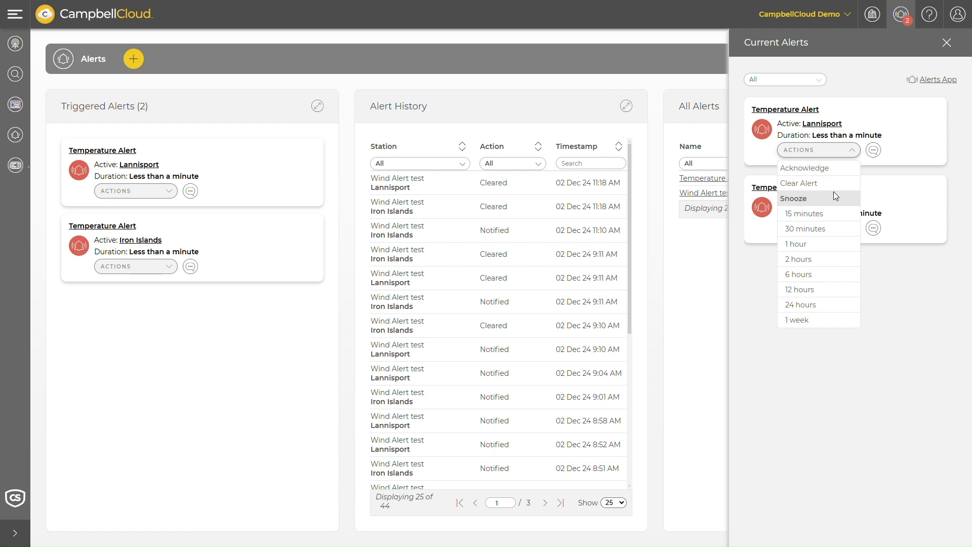
click(829, 172)
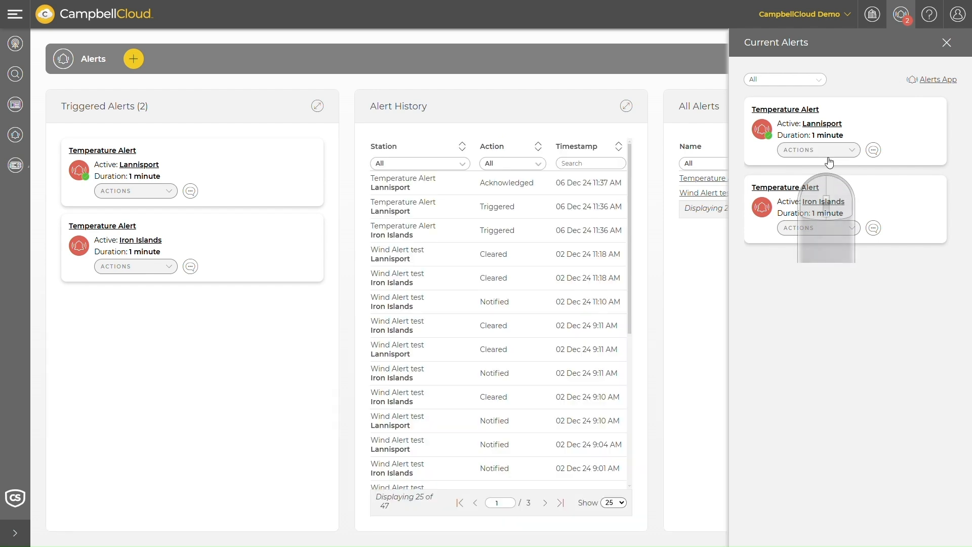
click(828, 152)
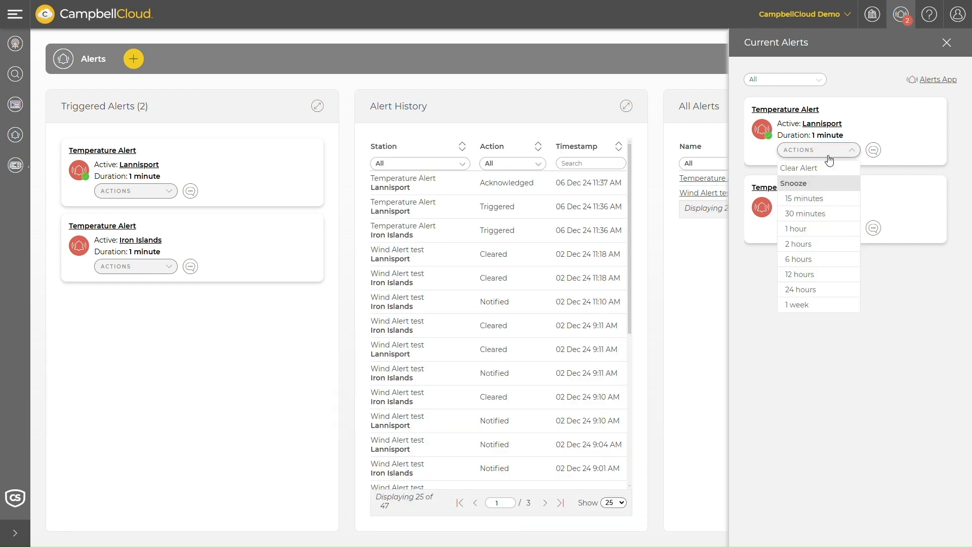
click(813, 293)
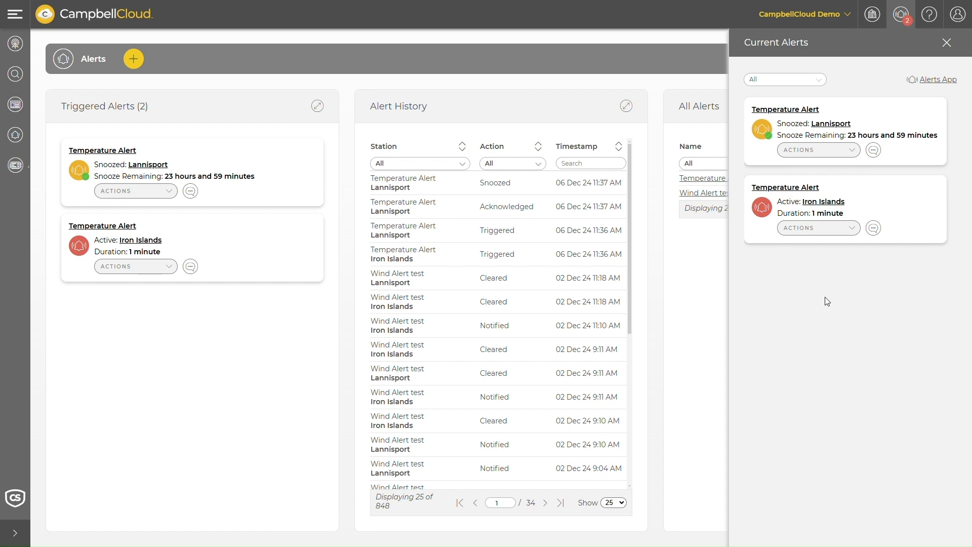
click(648, 113)
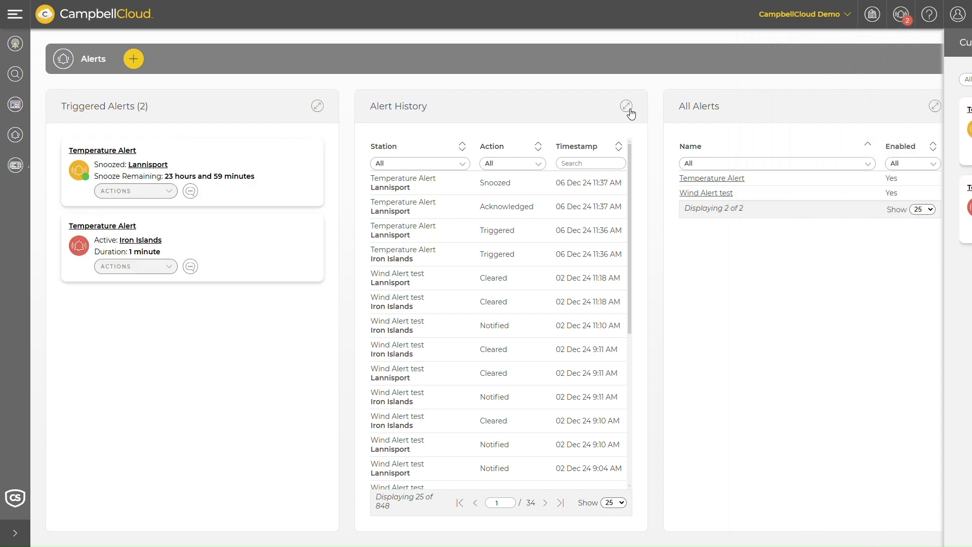
Expand the Alert History table to examine its alert, station, action, user and timestamp details, and collapse it again
click(626, 108)
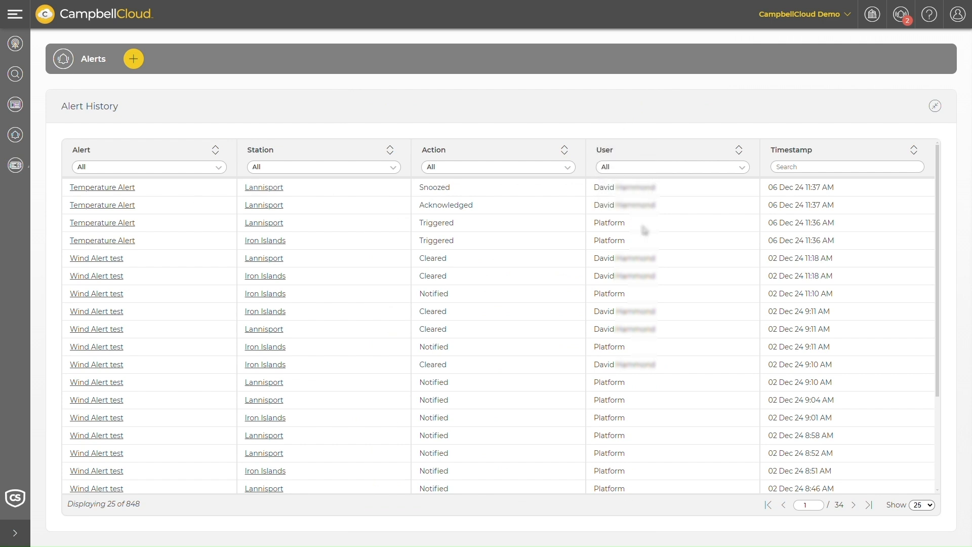
click(935, 107)
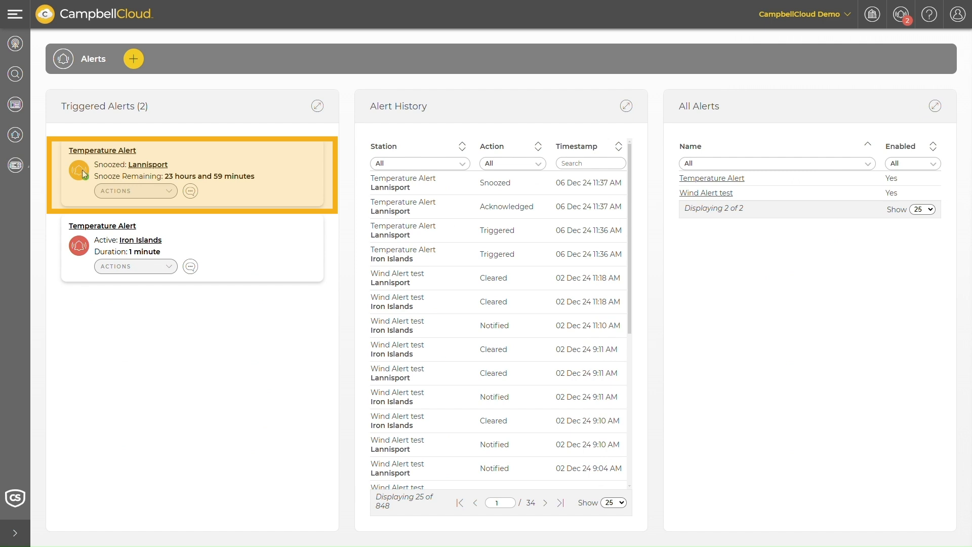
Clear the snooze on the Lannisport Temperature Alert and clear the triggered Iron Islands Temperature Alert
click(170, 191)
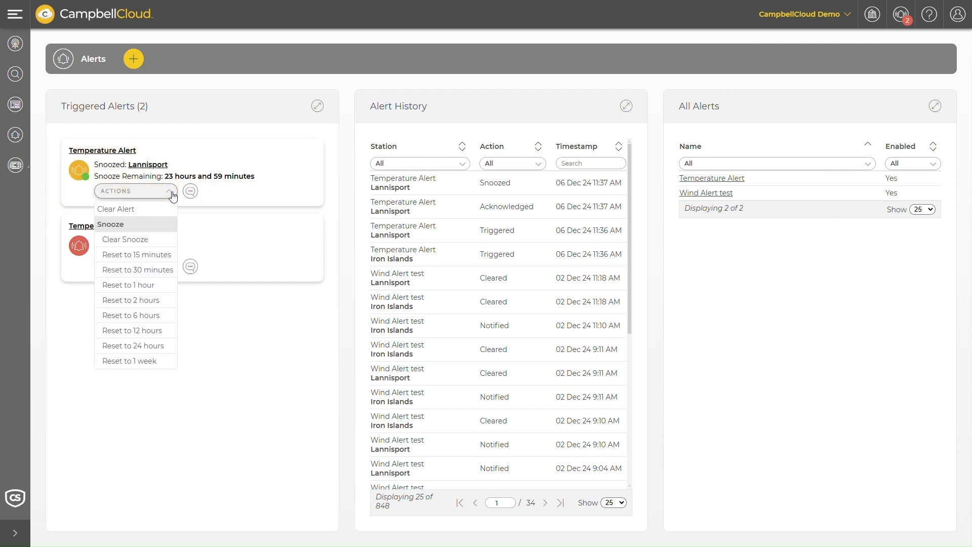
click(143, 243)
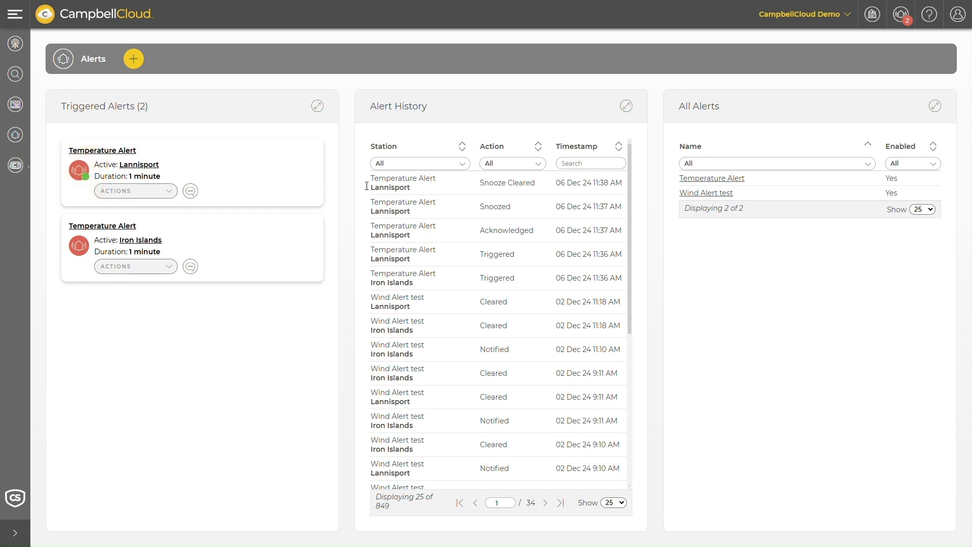
click(181, 274)
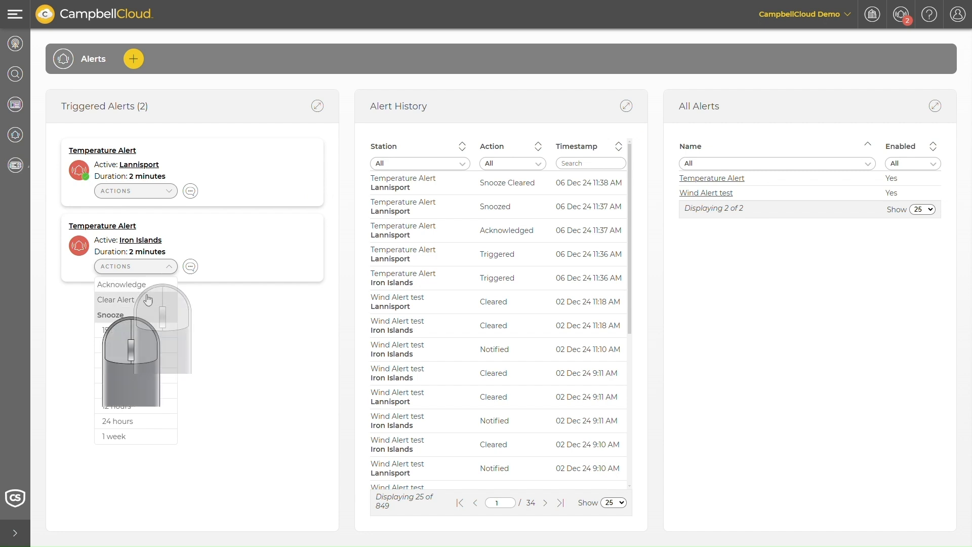
click(130, 303)
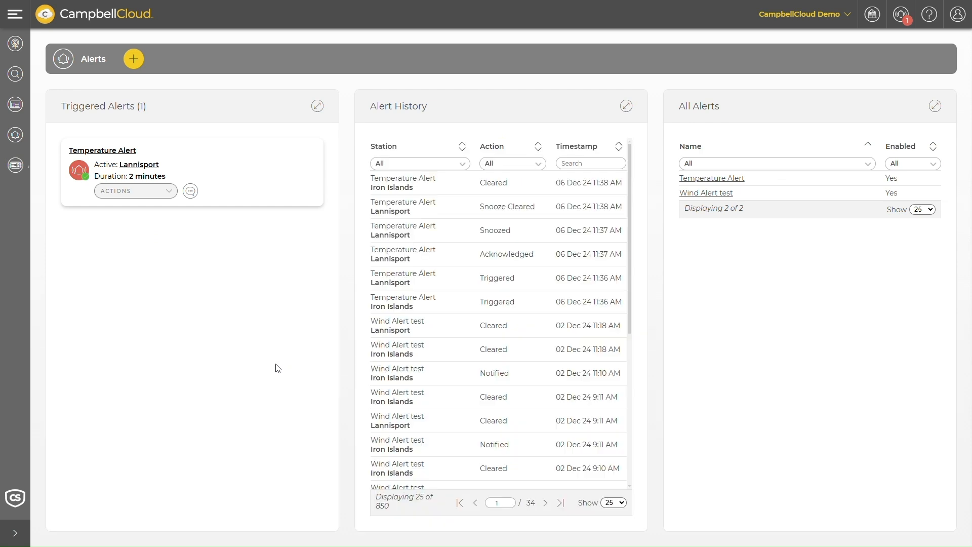
Check the current alerts and display the Stations & Networks page in Table view
click(904, 18)
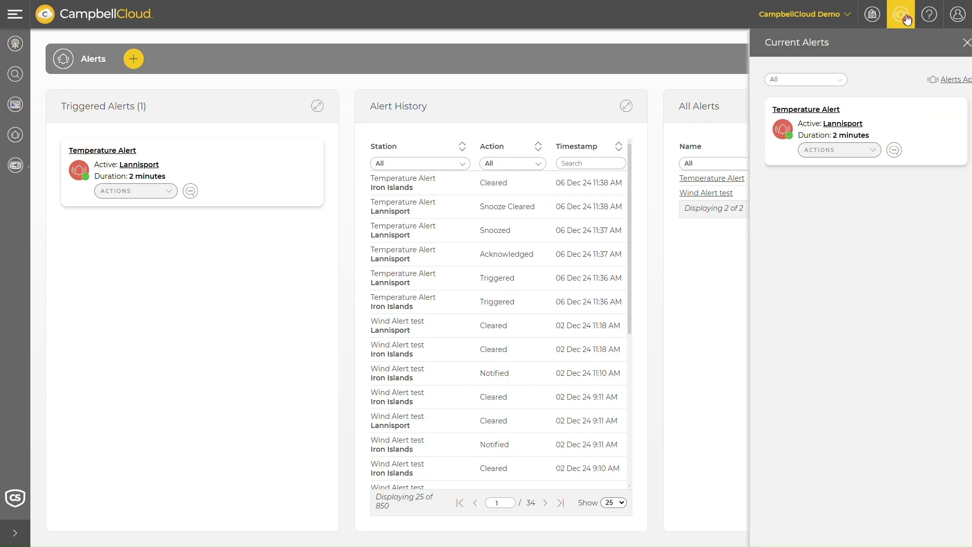
click(22, 46)
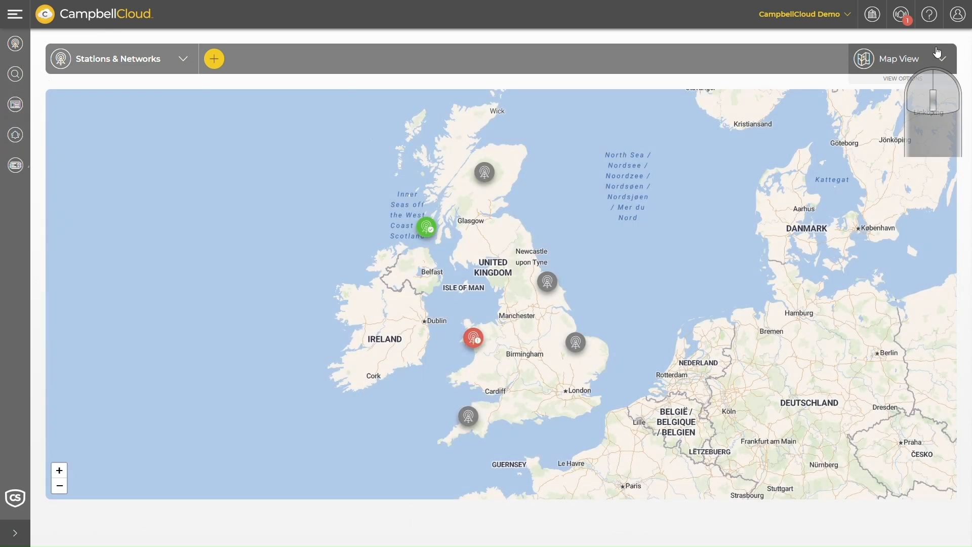
click(937, 53)
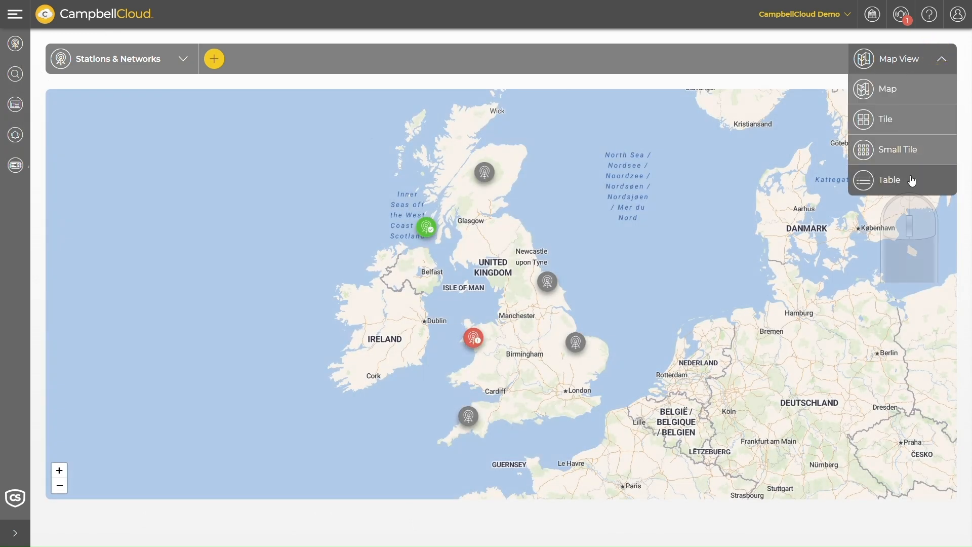
click(910, 178)
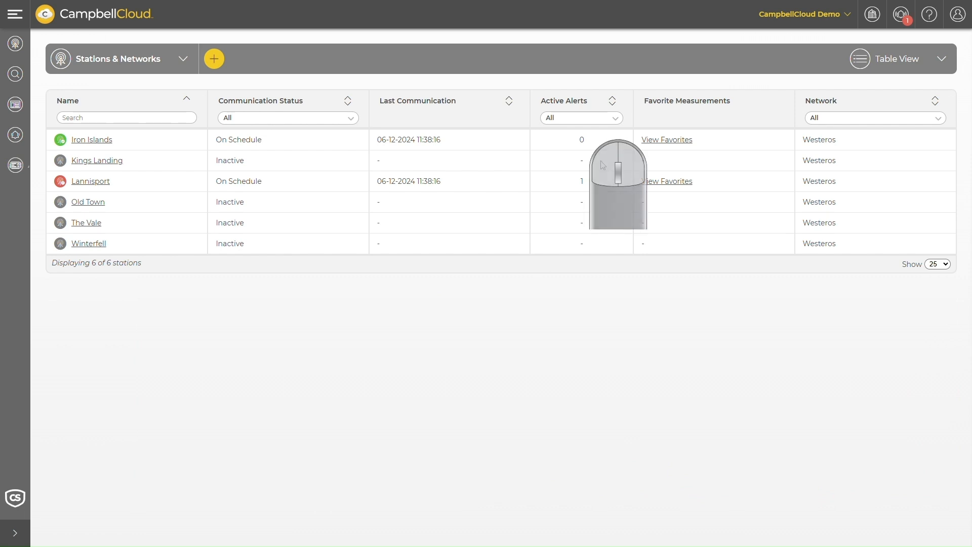
Filter the stations table to stations with Active Alerts, and reset the filter to All
click(615, 119)
click(602, 158)
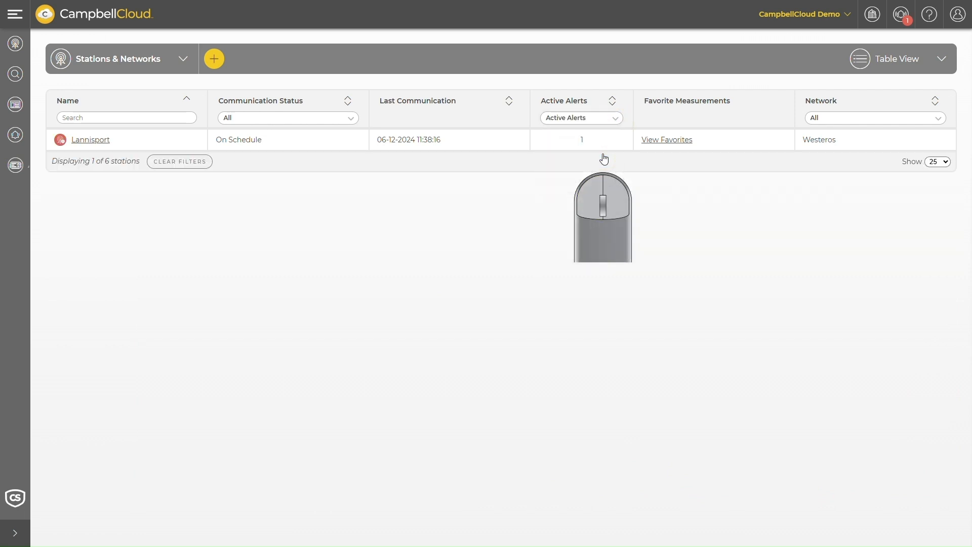
click(611, 122)
click(610, 139)
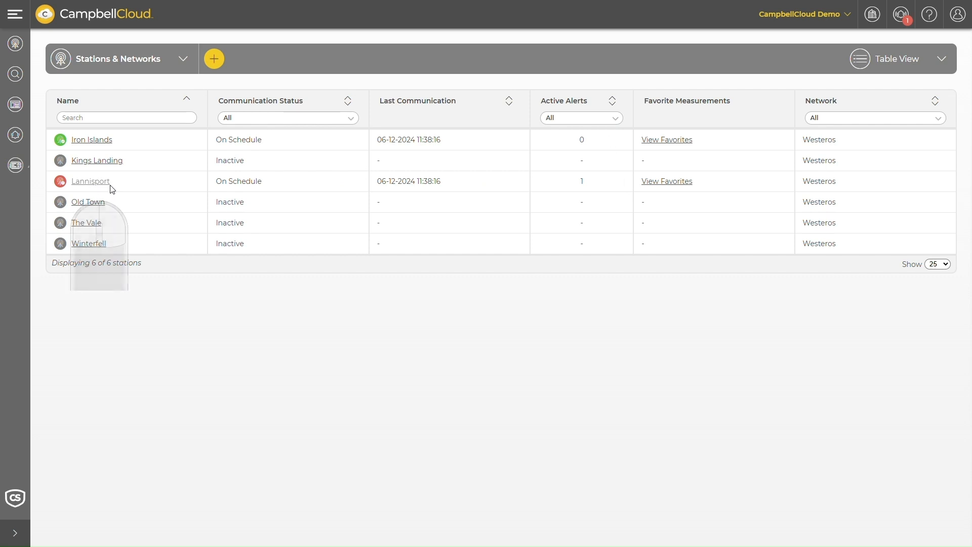
Open the Lannisport station and review its triggered alerts and alert history
click(97, 183)
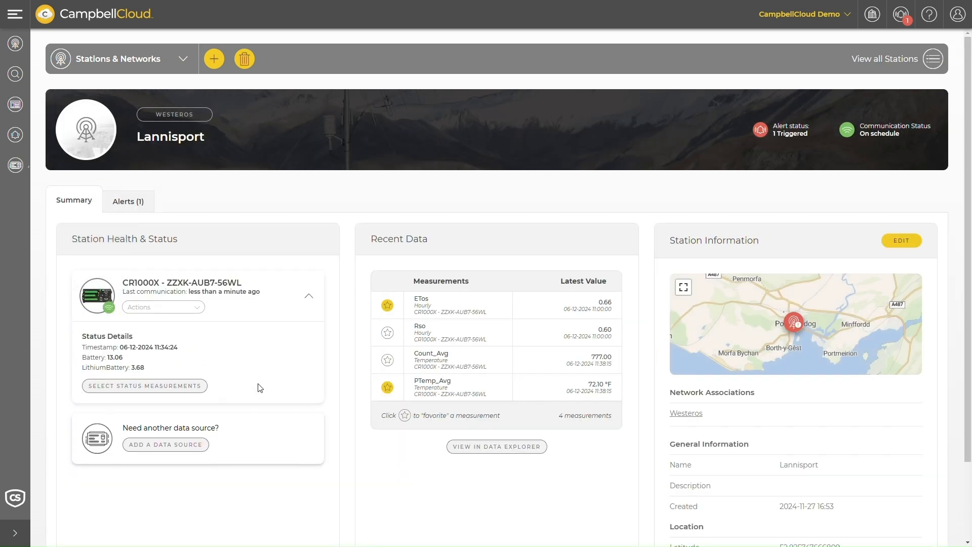
click(148, 204)
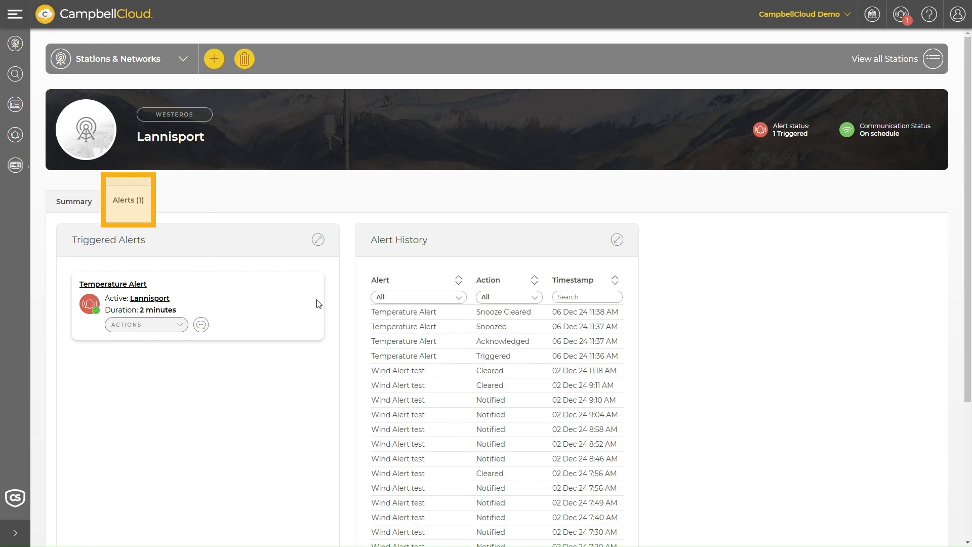
scroll(589, 402, down, 1)
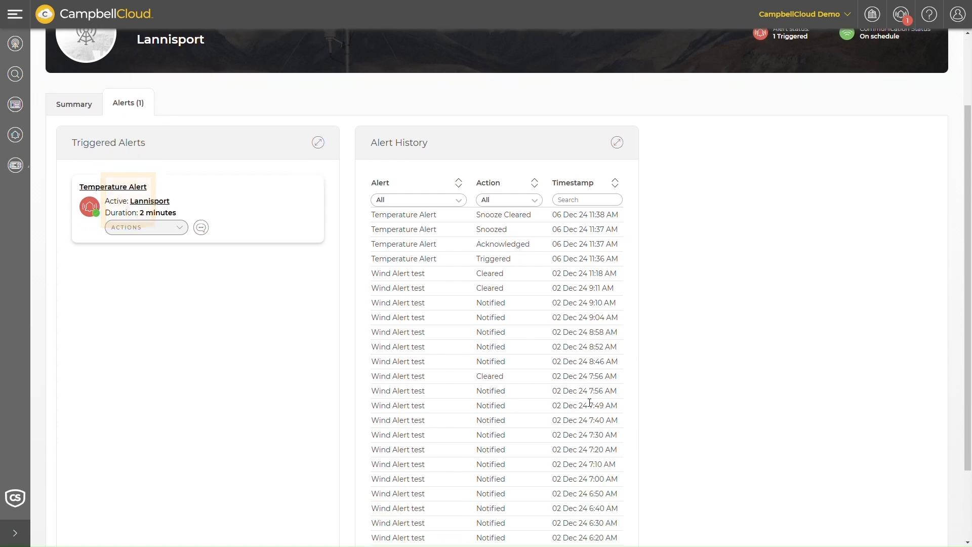
scroll(589, 402, up, 1)
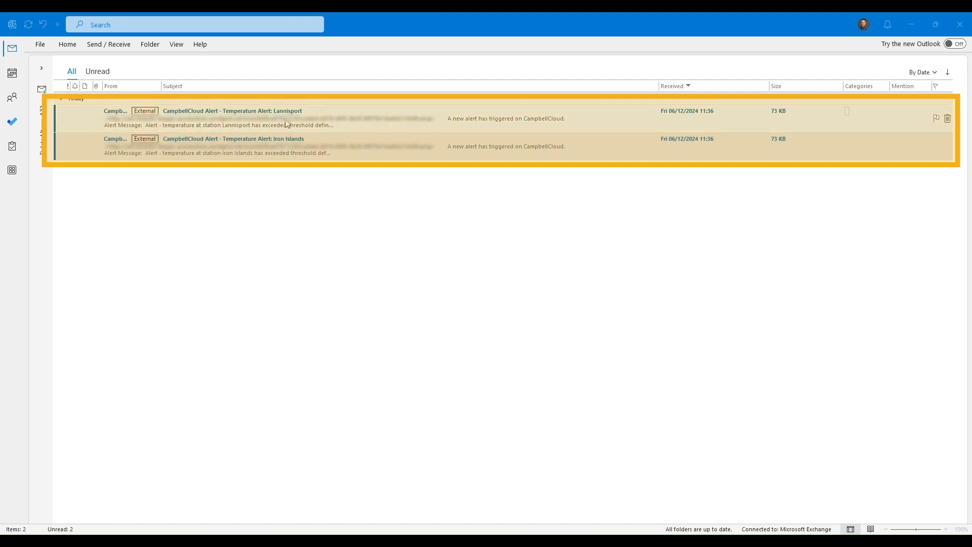
In Outlook, open the Lannisport Temperature Alert email and highlight its alert message, and compare it with the station's triggered alert message in CampbellCloud
double_click(357, 121)
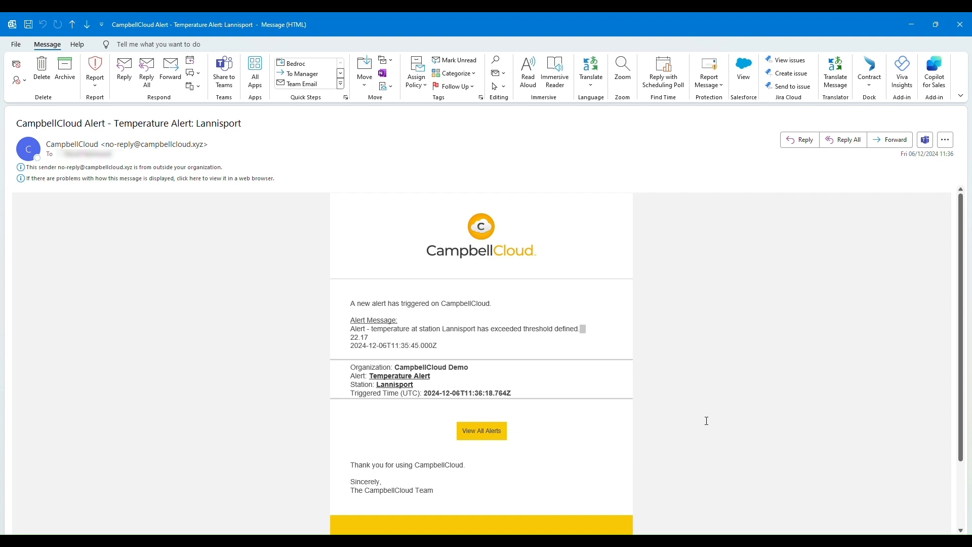
drag(445, 350, 351, 320)
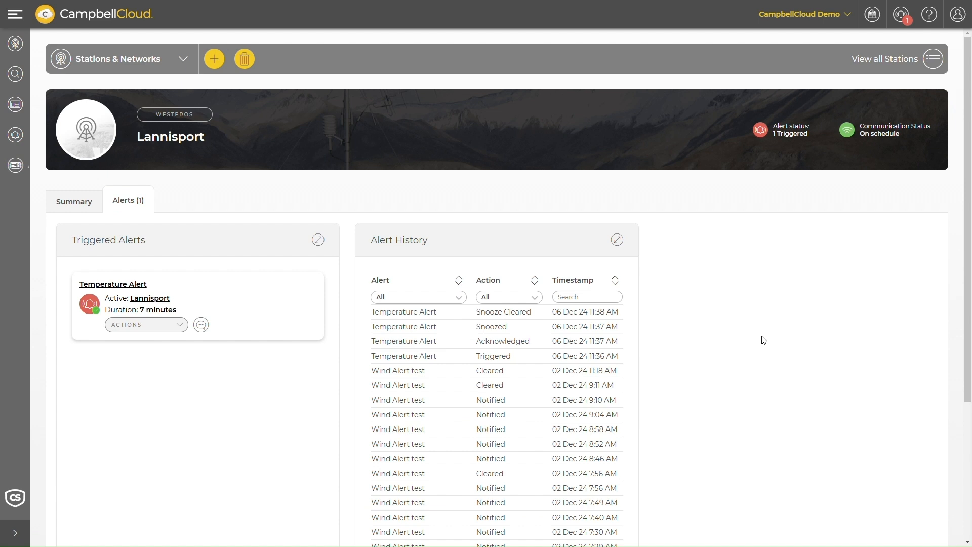
mouse_move(201, 325)
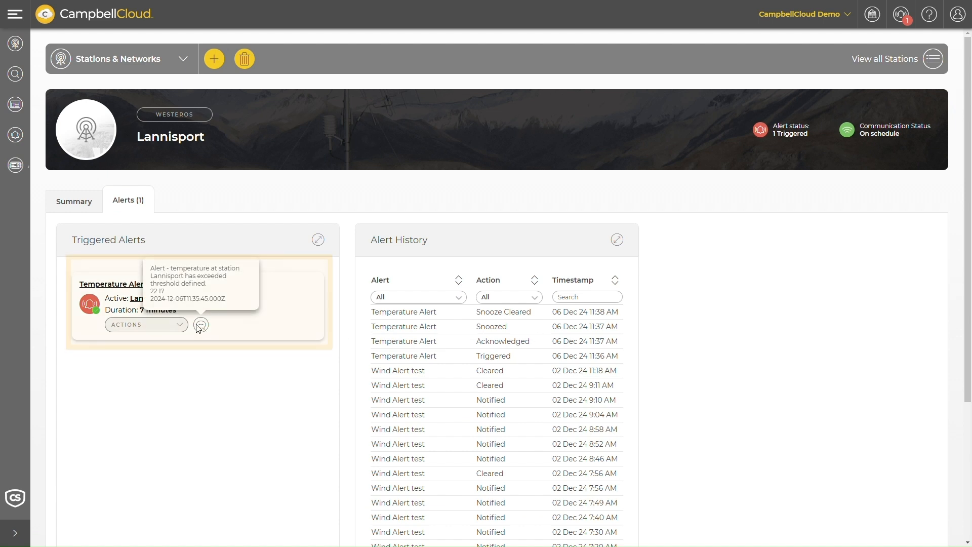